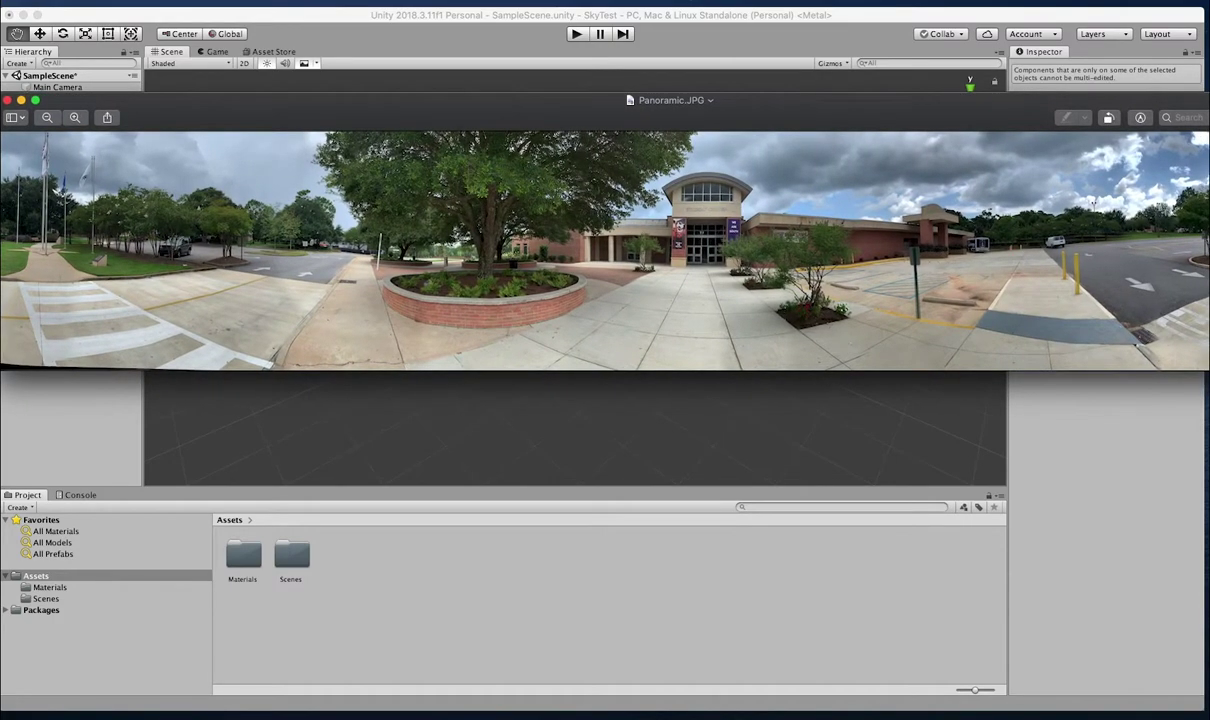
# Step: Fit and zoom the Preview window around Panoramic.JPG, then close the photo
pyautogui.moveTo(1208, 185); pyautogui.dragTo(1189, 185)
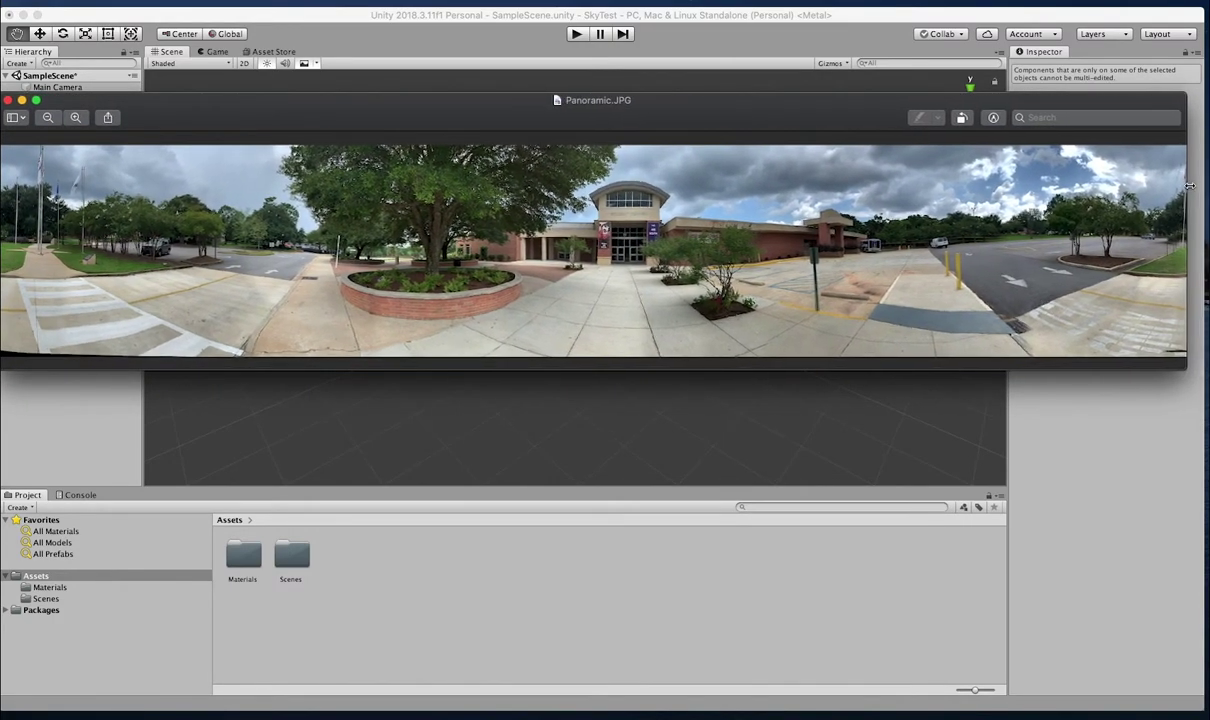
pyautogui.doubleClick(550, 99)
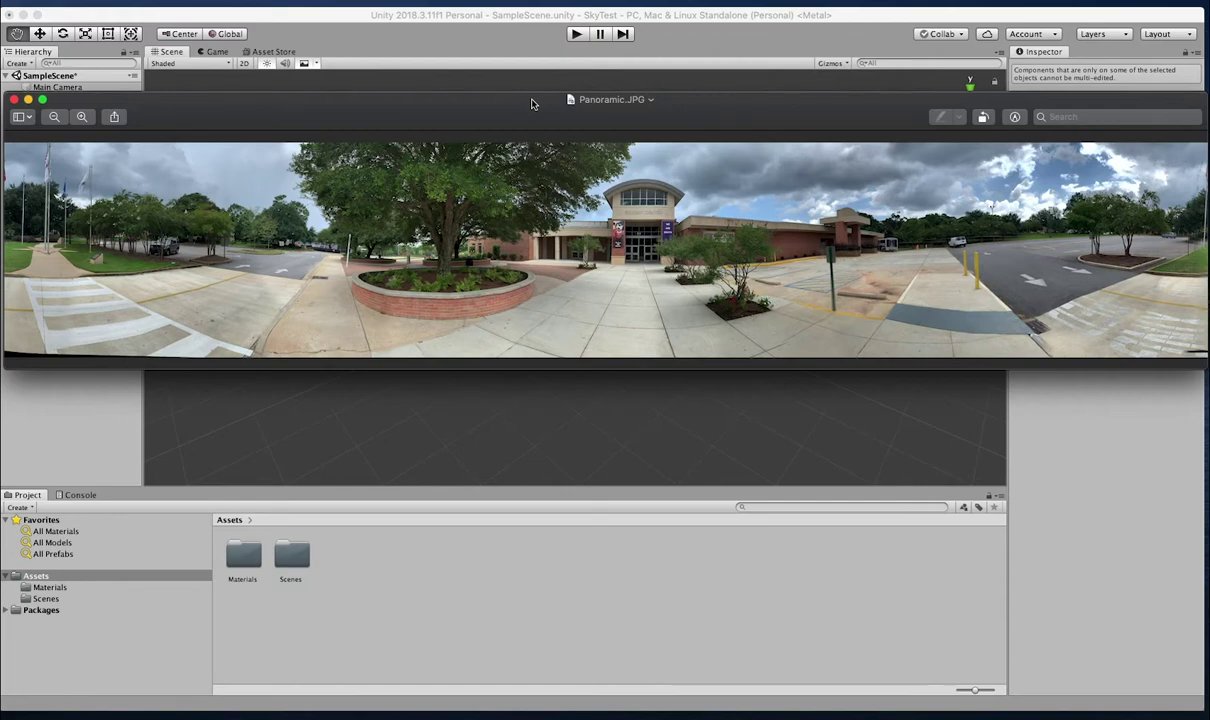
pyautogui.click(14, 99)
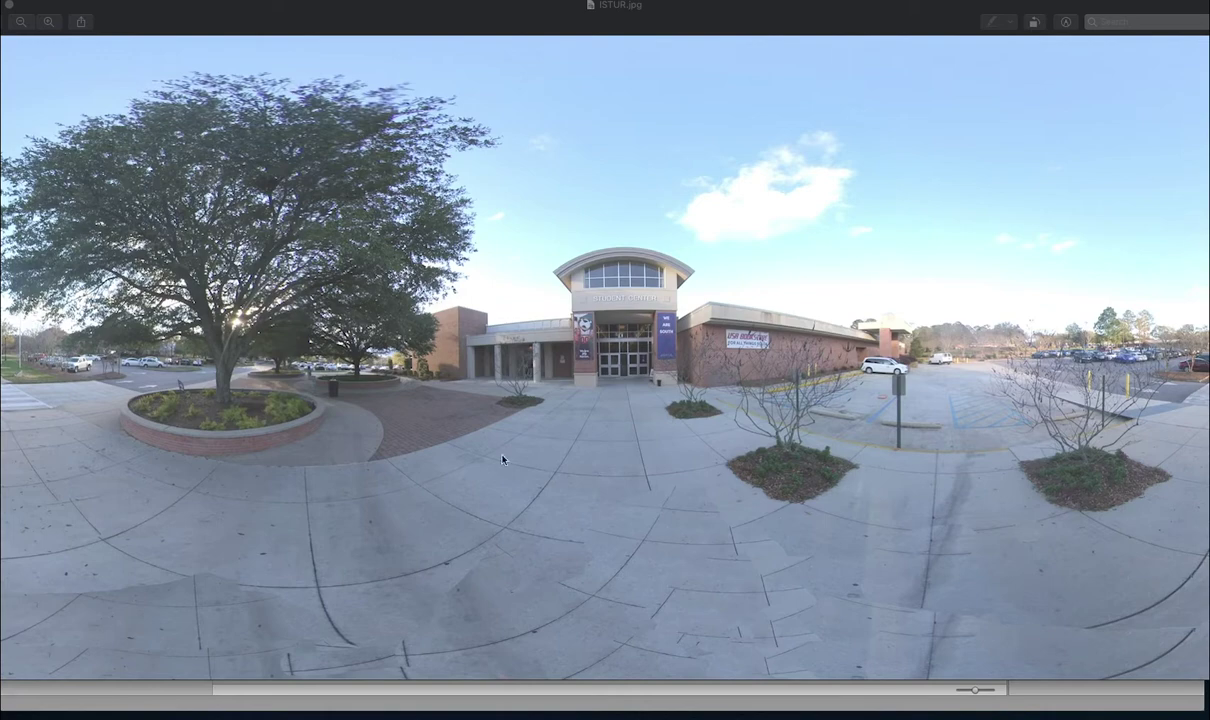
# Step: Exit full screen on ISTUR.jpg and switch to Insta360 Studio 2020
pyautogui.press('Escape')
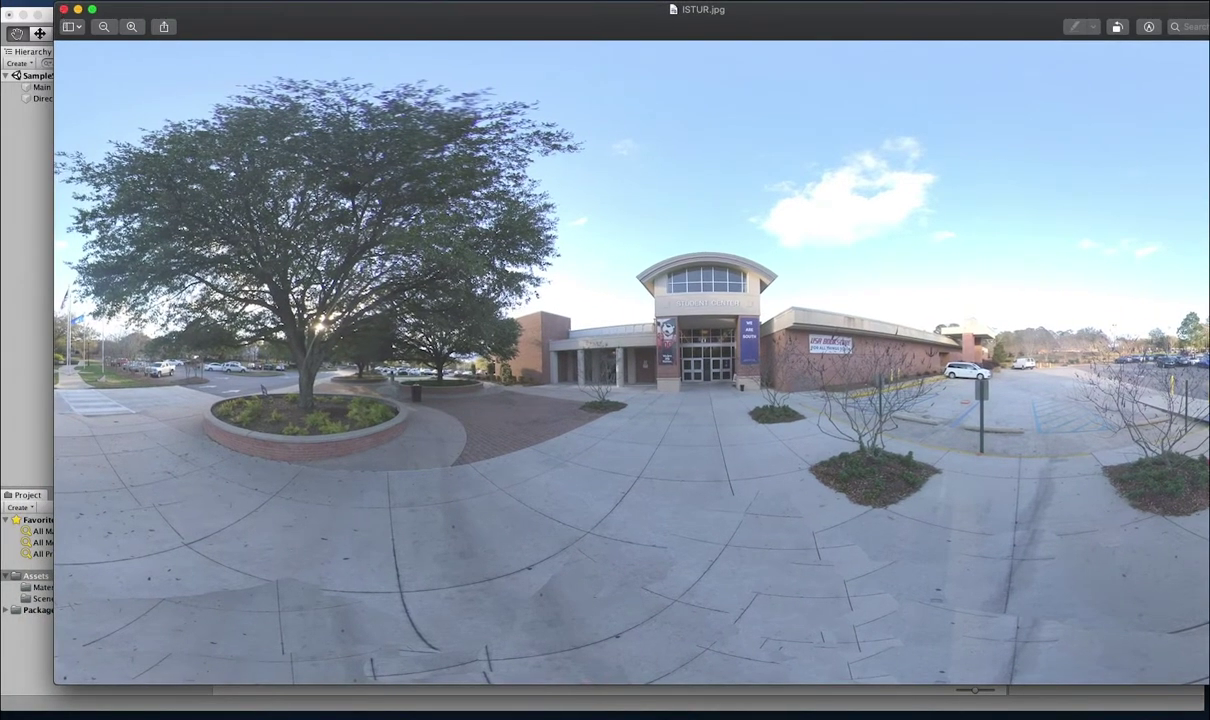
pyautogui.press('super+Tab')
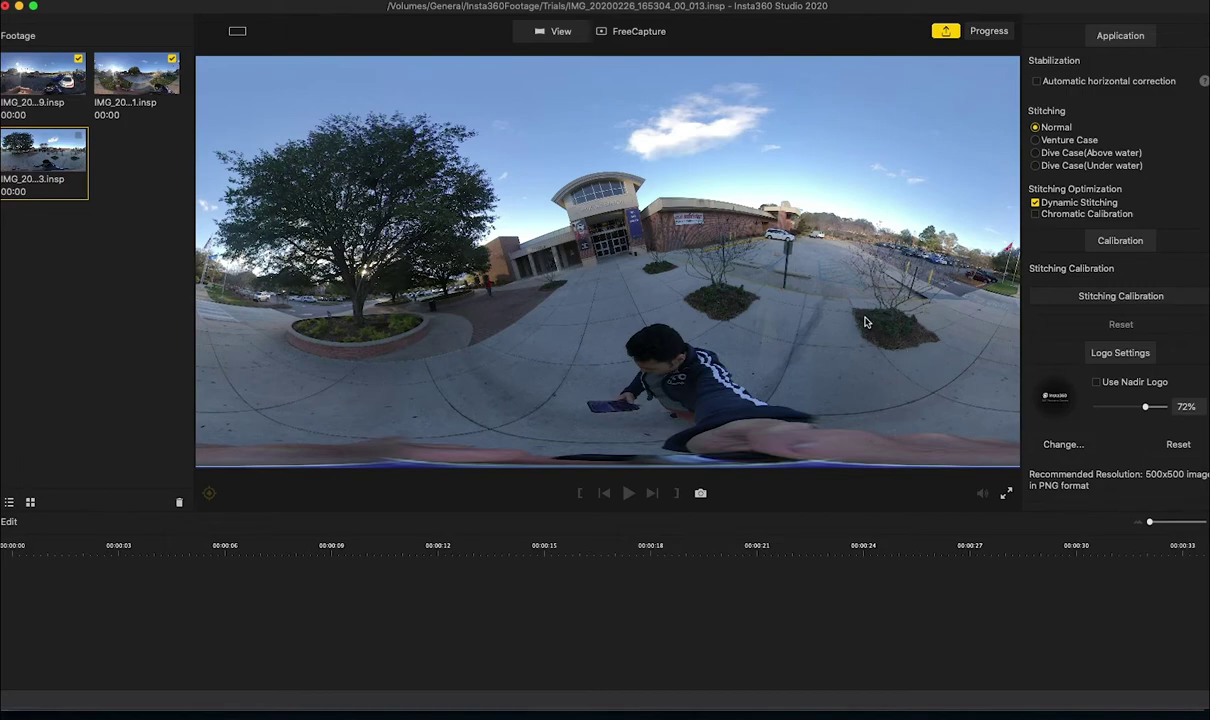
# Step: Enable Automatic horizontal correction for the .insp clip and move the window aside
pyautogui.click(1037, 83)
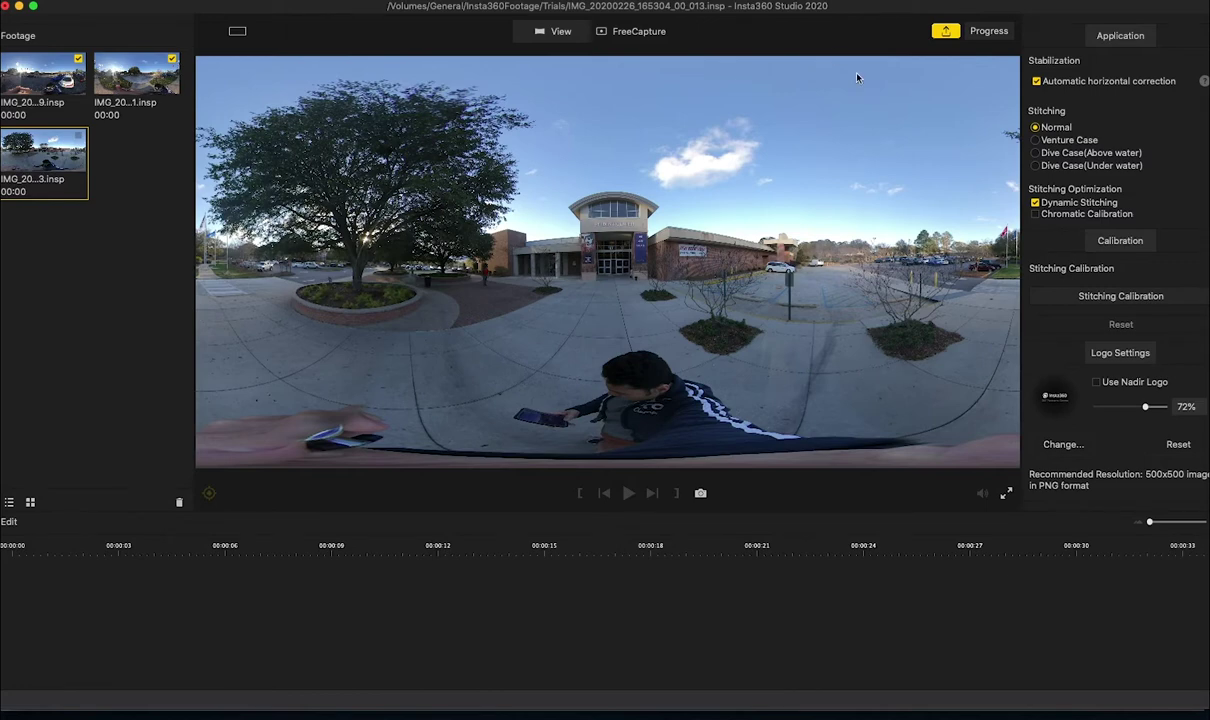
pyautogui.moveTo(875, 10); pyautogui.dragTo(845, 8)
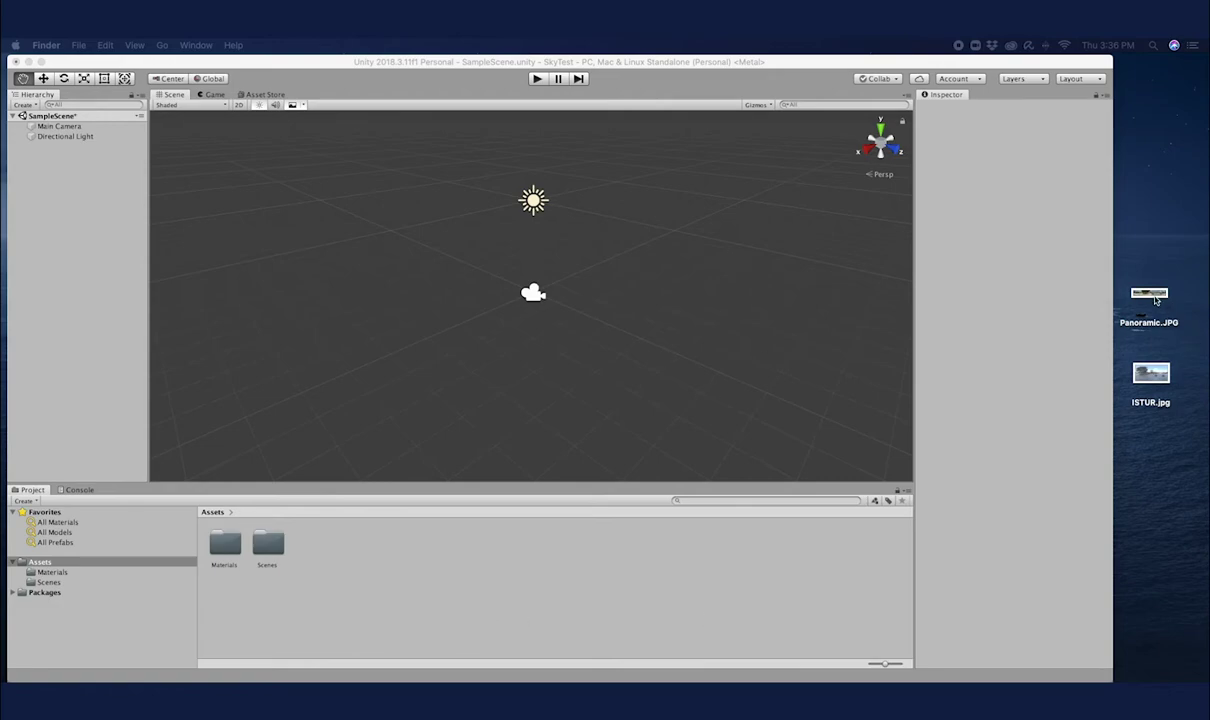
# Step: Rename ISTUR.jpg to 360.jpg and import it into the SkyTest project's Assets
pyautogui.click(1148, 405)
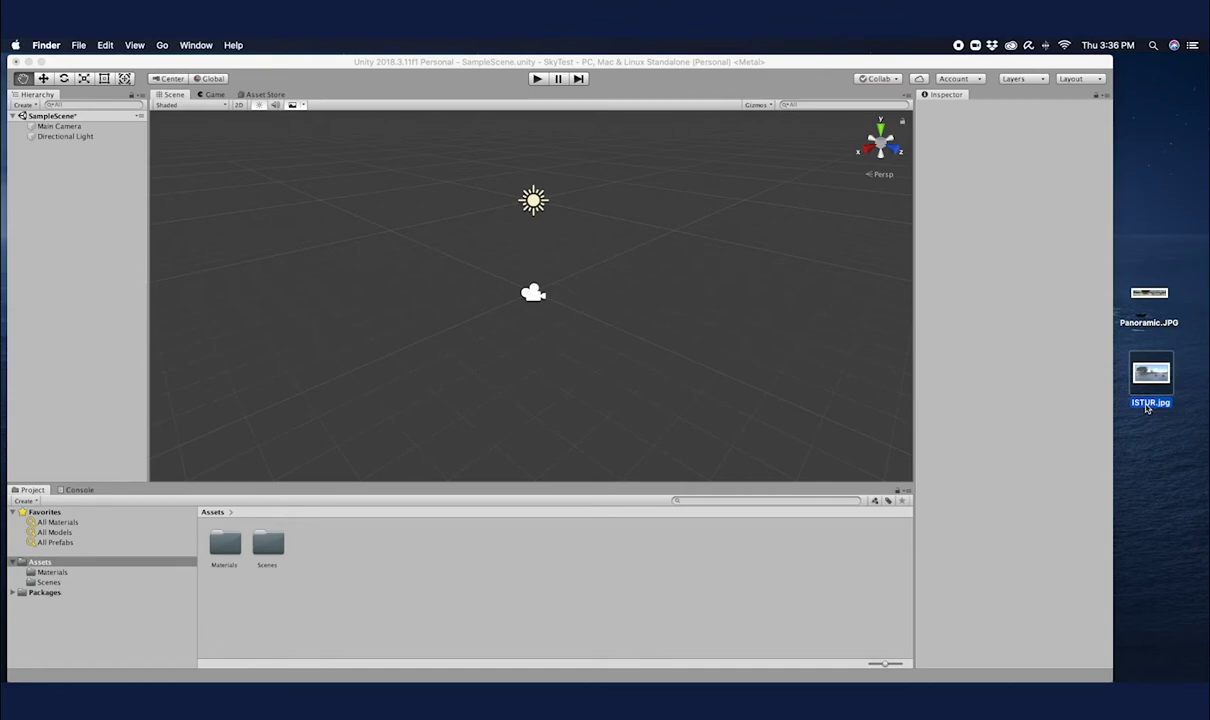
pyautogui.press('Return')
pyautogui.write('360')
pyautogui.press('Return')
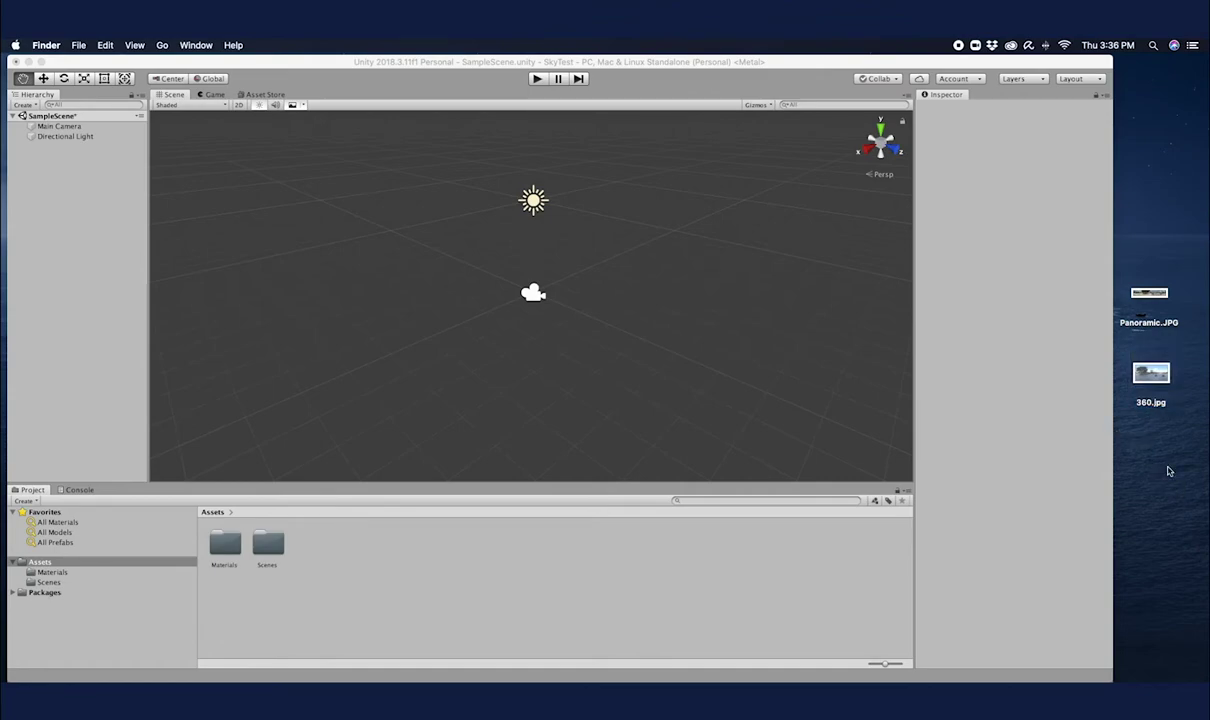
pyautogui.moveTo(1150, 373); pyautogui.dragTo(447, 593)
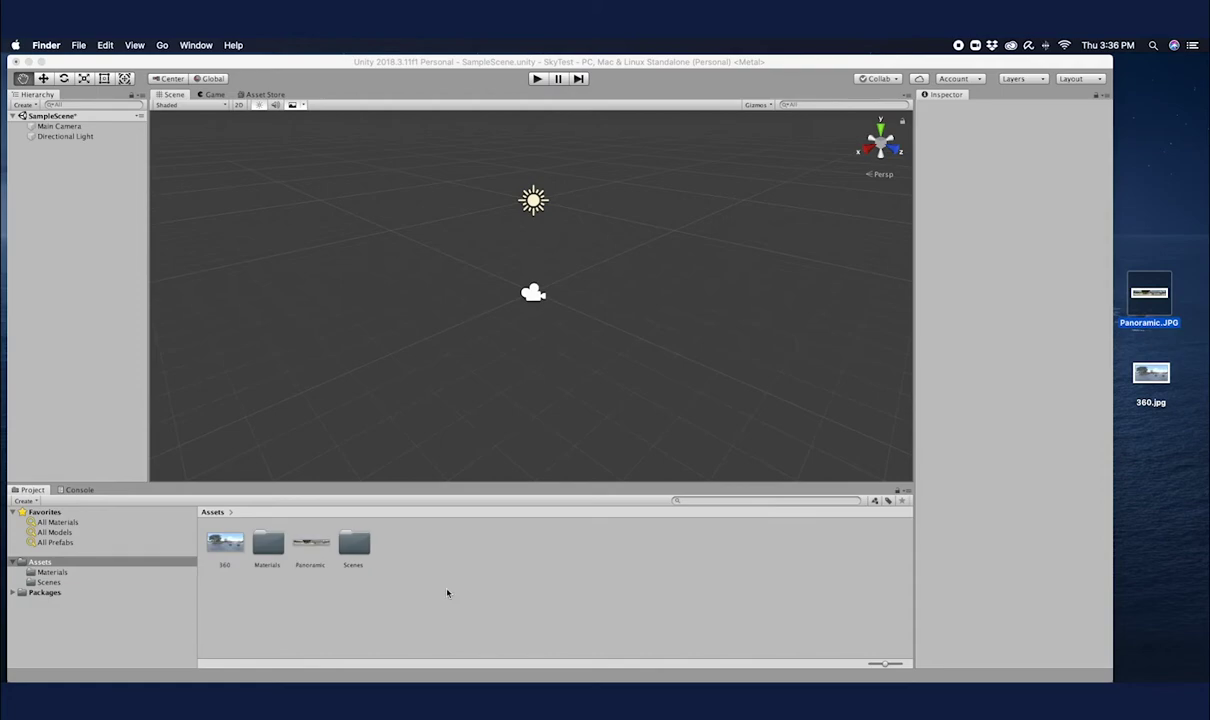
pyautogui.click(226, 544)
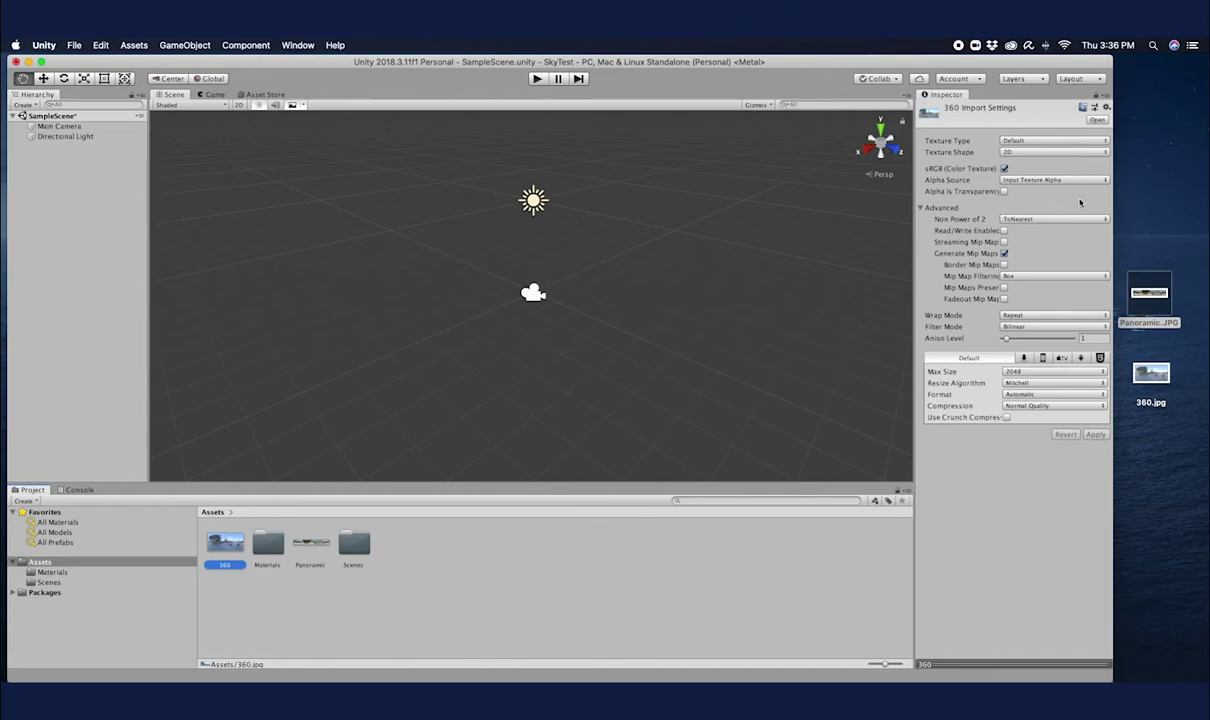
# Step: Set the 360 texture's Texture Shape to Cube and apply the import settings
pyautogui.click(1049, 151)
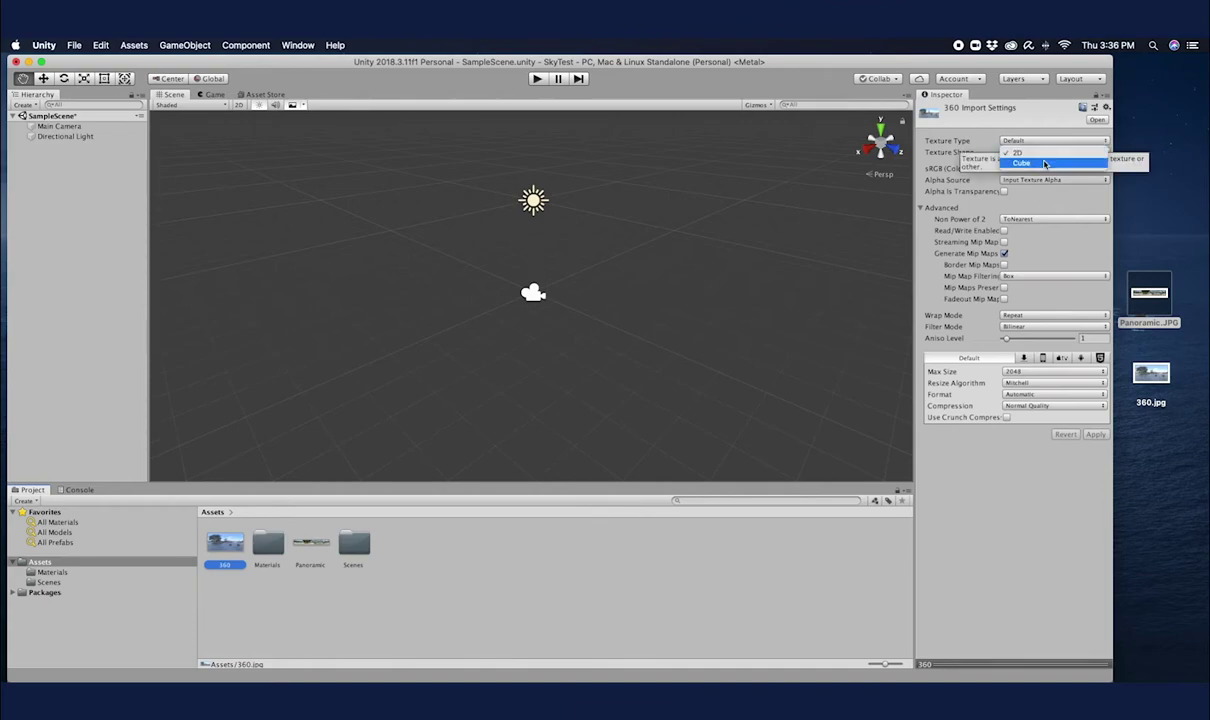
pyautogui.click(1044, 163)
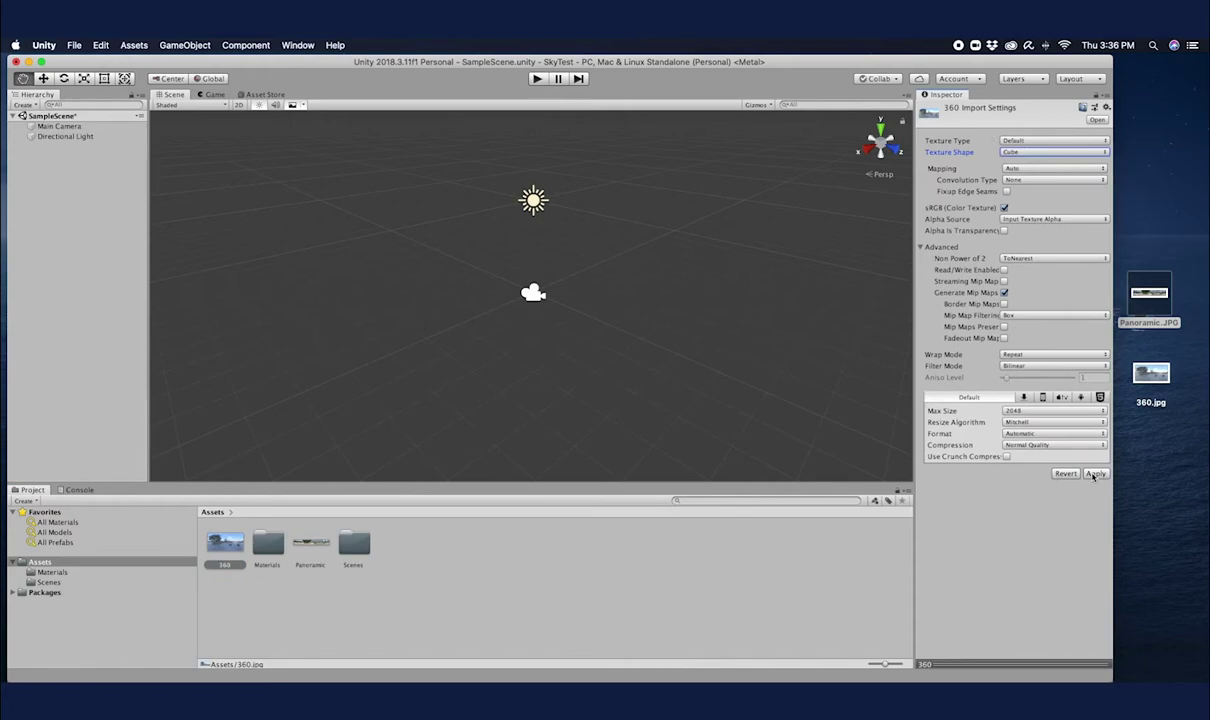
pyautogui.click(1095, 474)
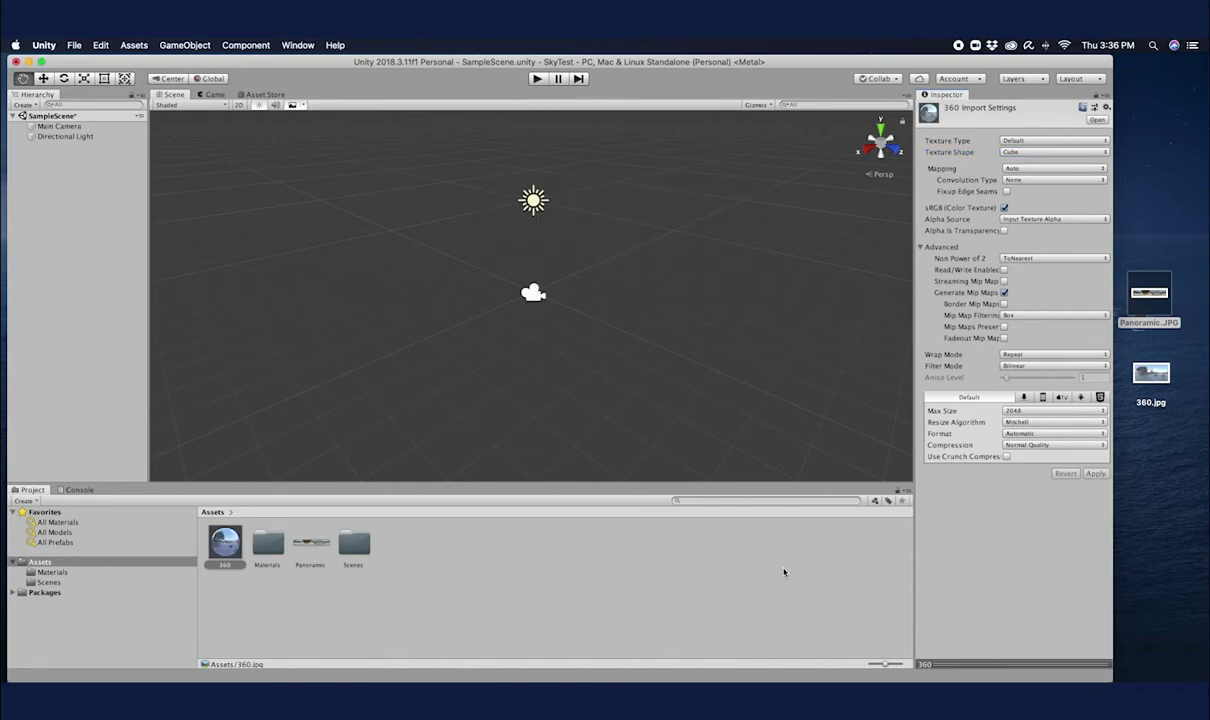
# Step: Create a new material in Assets named 360Material
pyautogui.rightClick(475, 579)
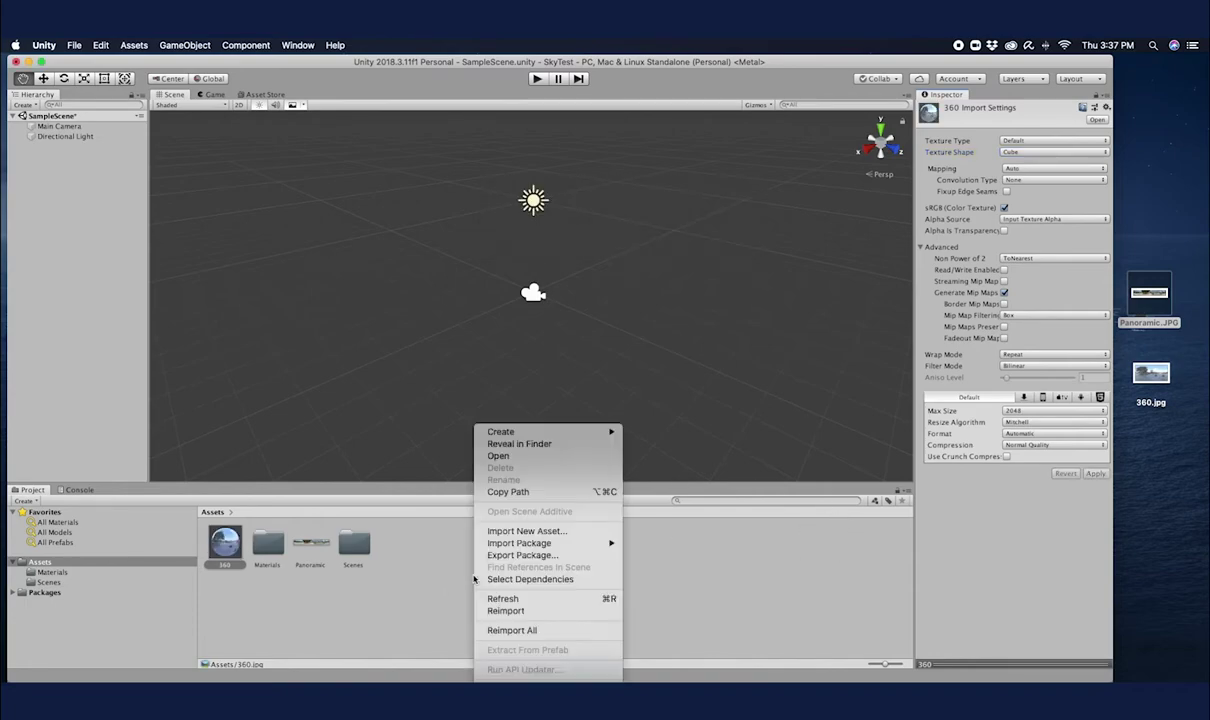
pyautogui.moveTo(577, 431)
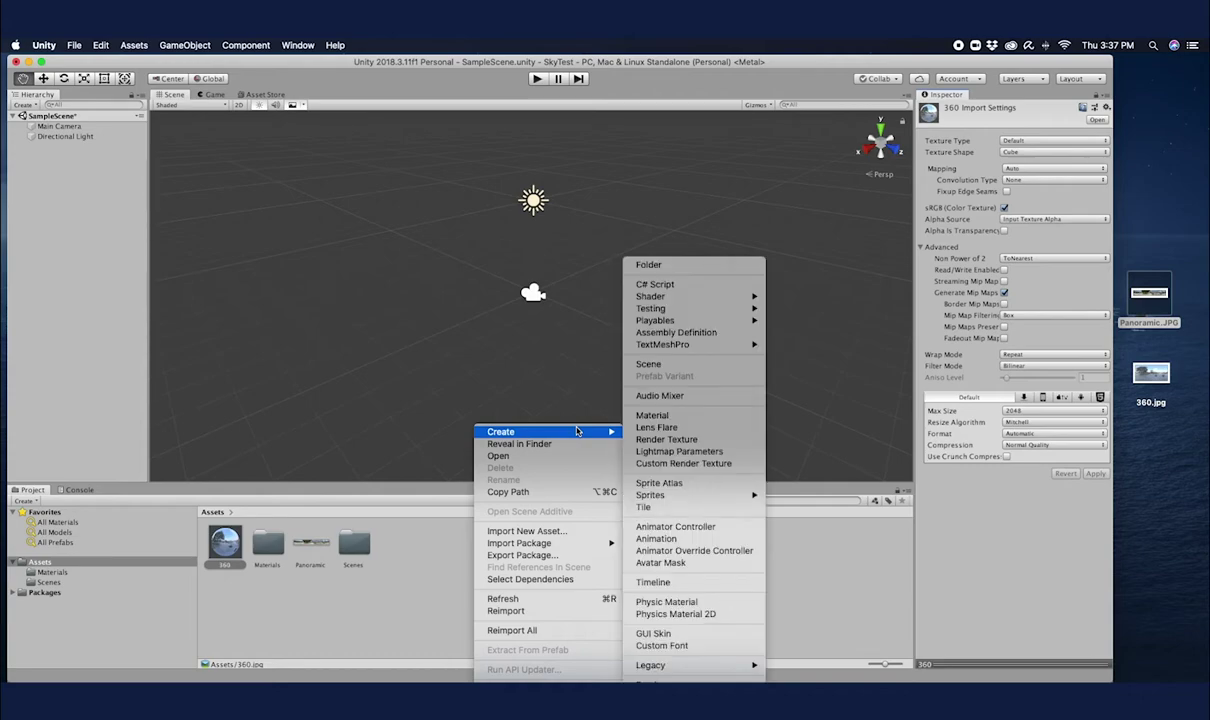
pyautogui.click(660, 416)
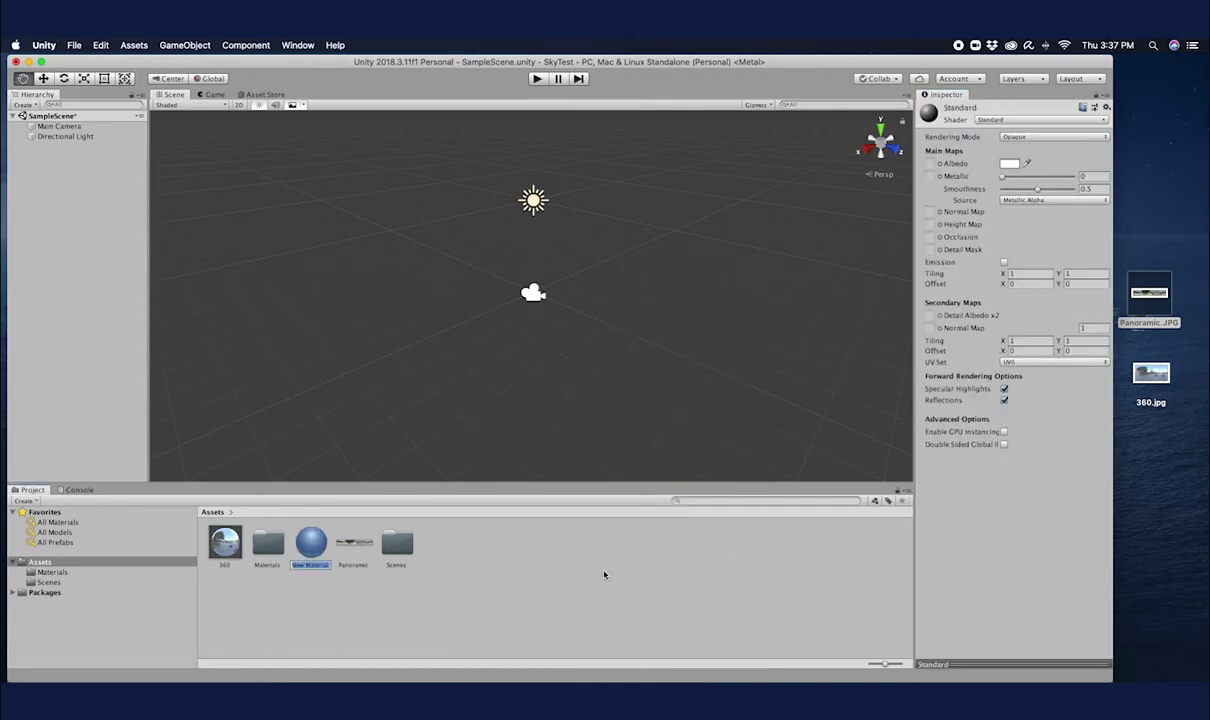
pyautogui.write('S')
pyautogui.write('60Material')
pyautogui.press('Return')
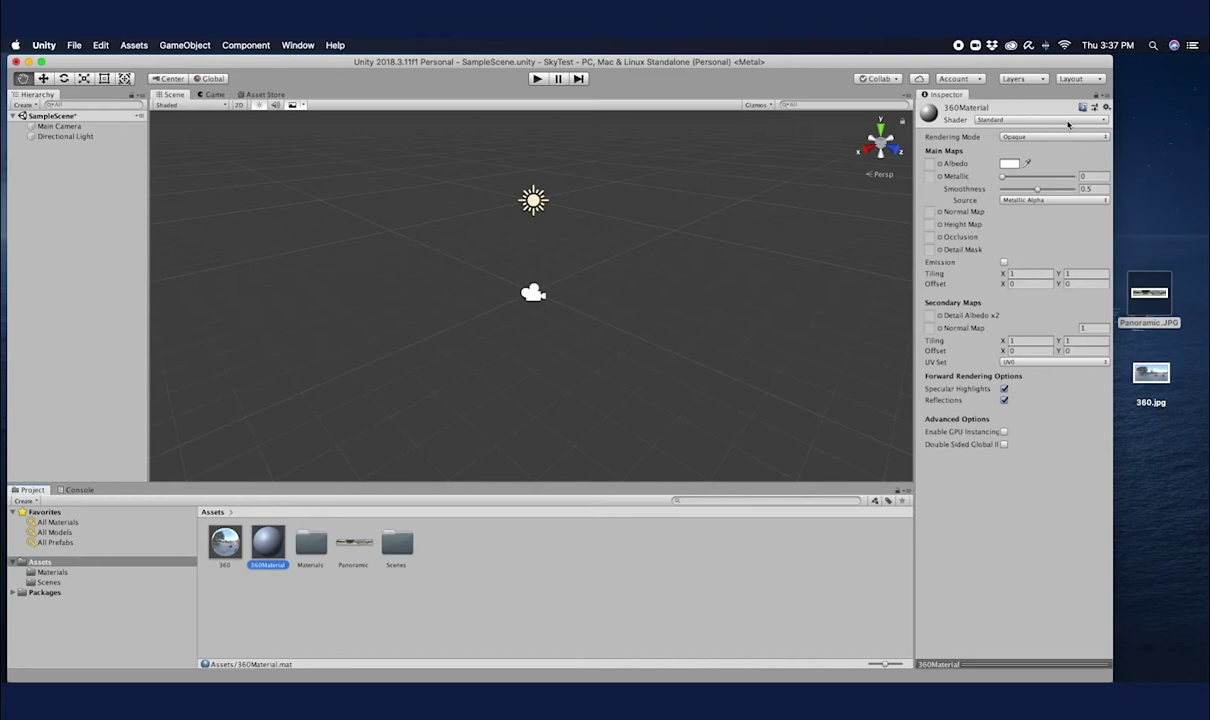
# Step: Give 360Material the Skybox/Cubemap shader with the 360 texture as its cubemap
pyautogui.click(1068, 124)
pyautogui.moveTo(1041, 215)
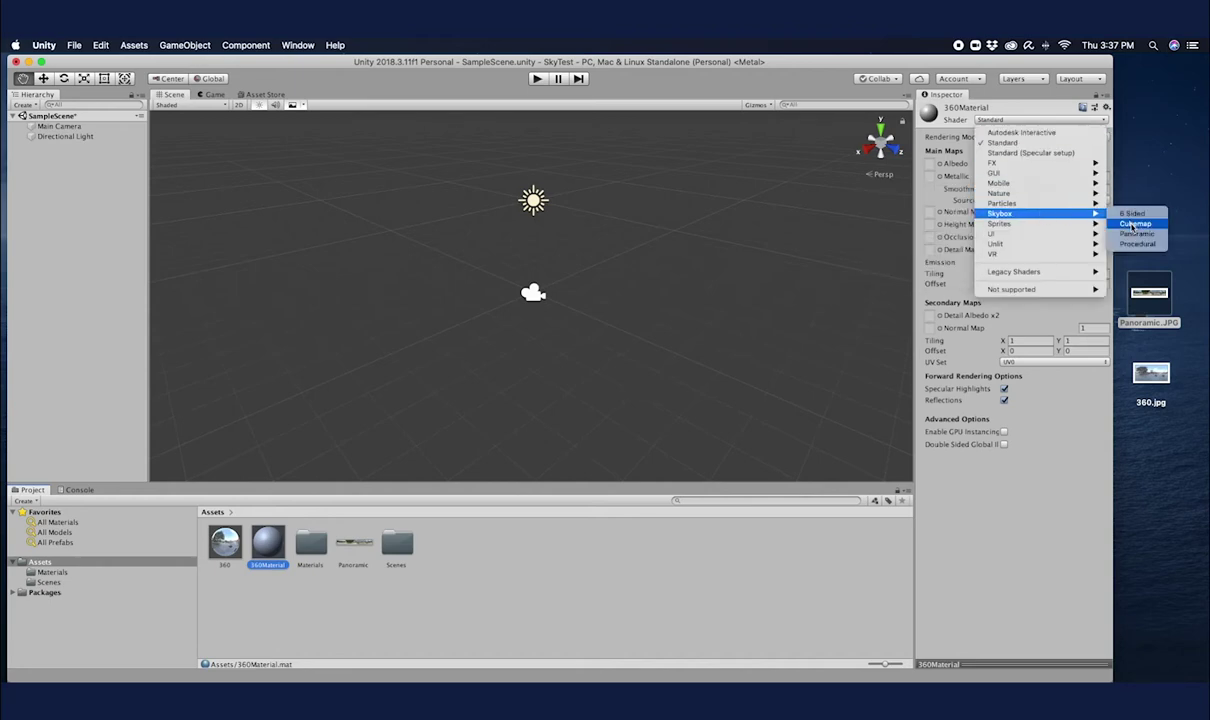
pyautogui.click(1133, 224)
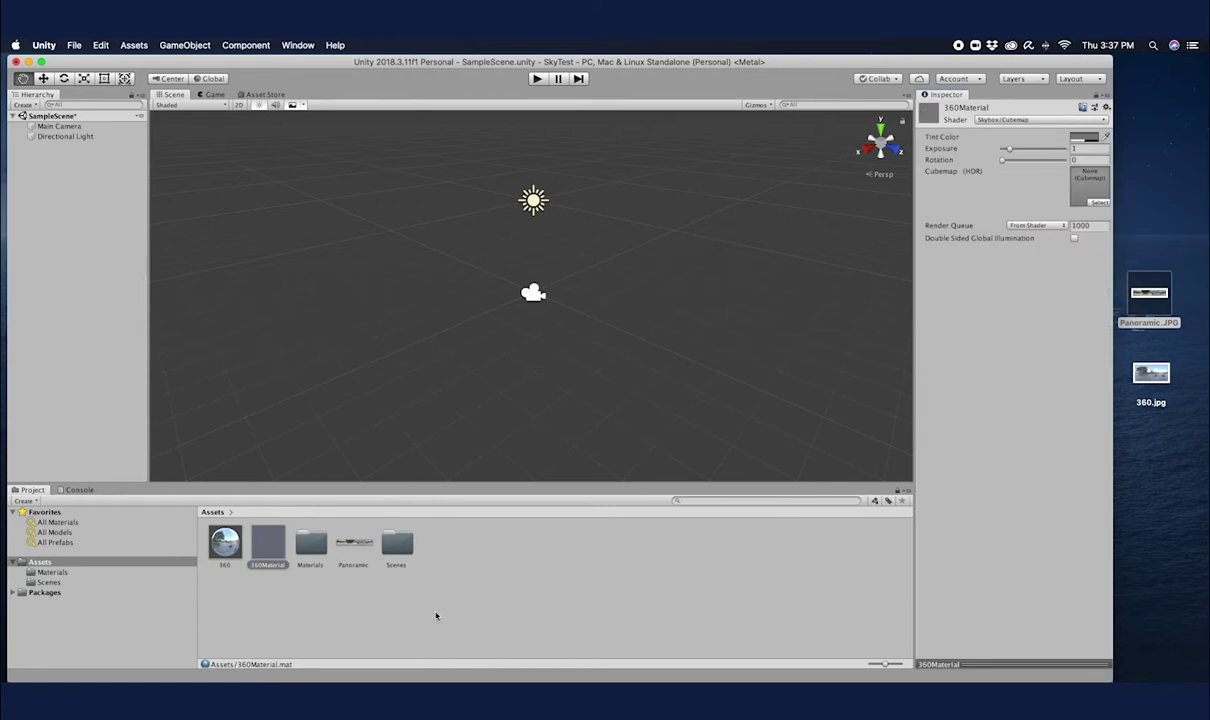
pyautogui.click(1094, 203)
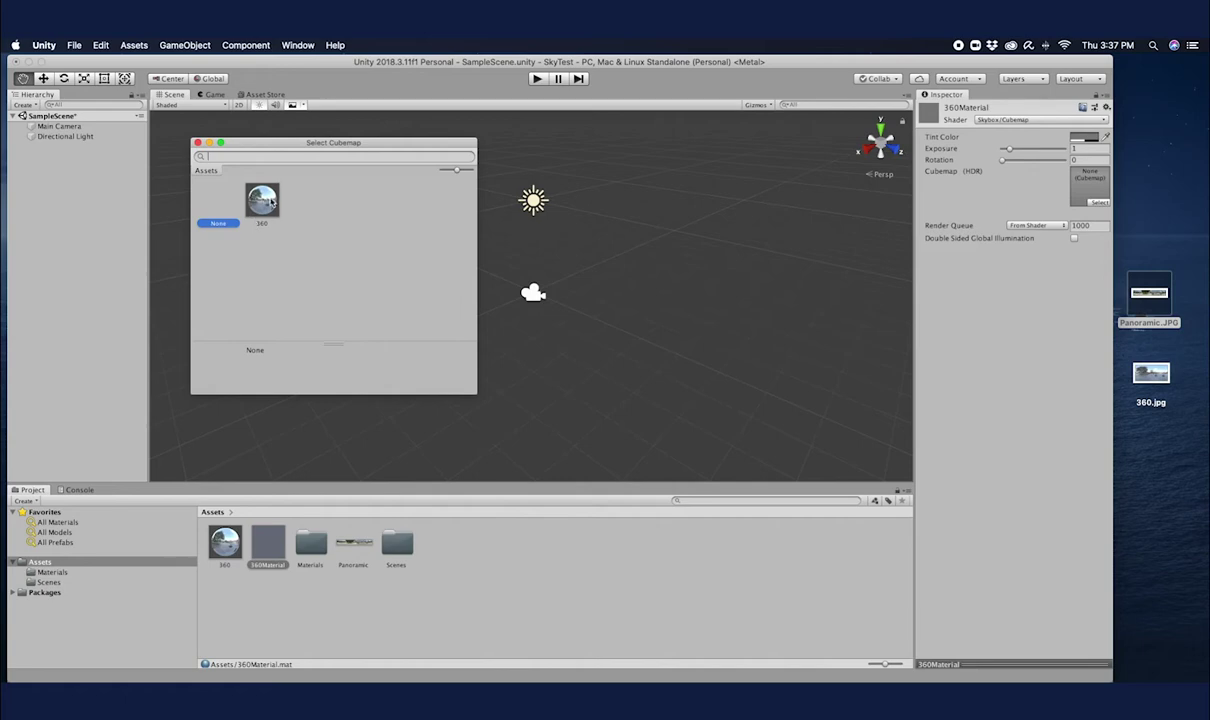
pyautogui.doubleClick(262, 200)
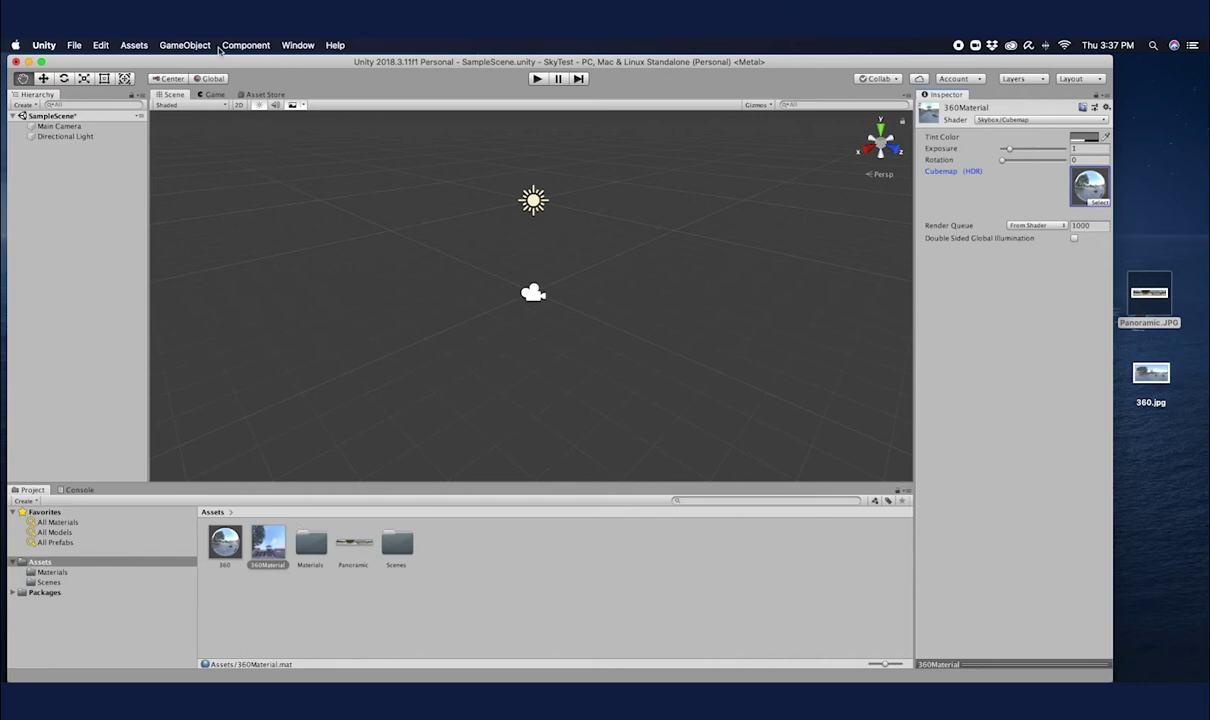
pyautogui.click(296, 45)
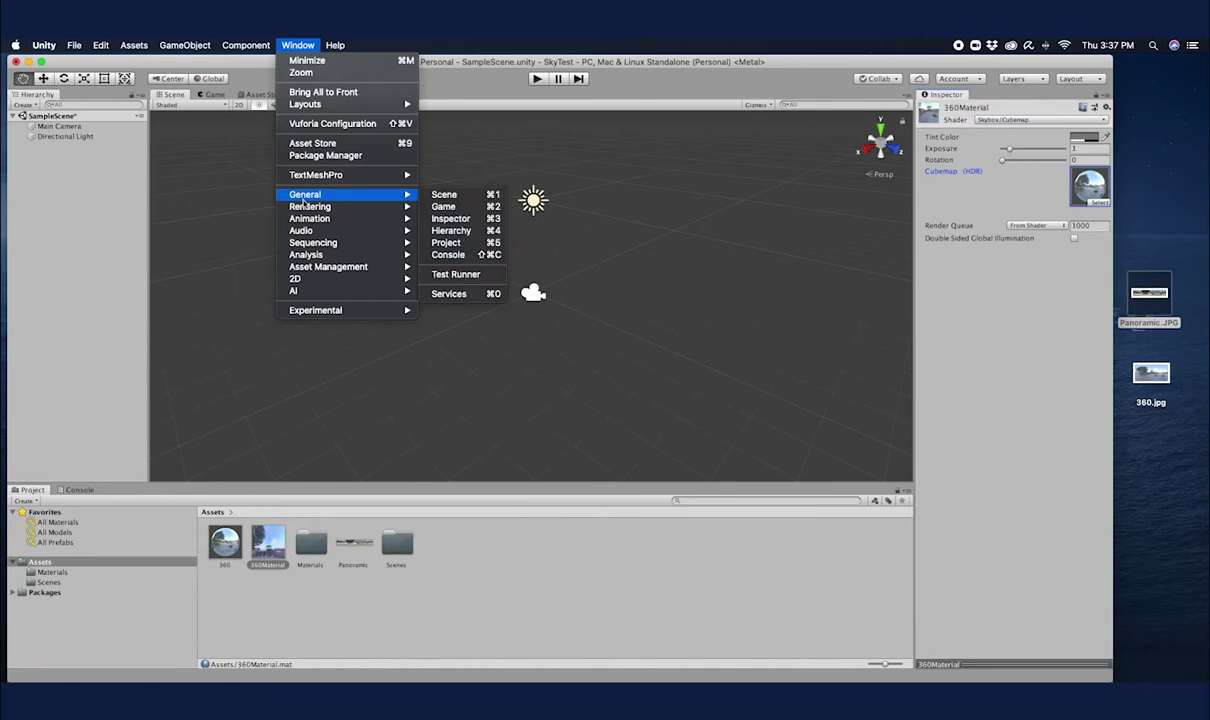
# Step: Set 360Material as the Skybox Material in Lighting Settings, then close the Lighting window
pyautogui.moveTo(304, 209)
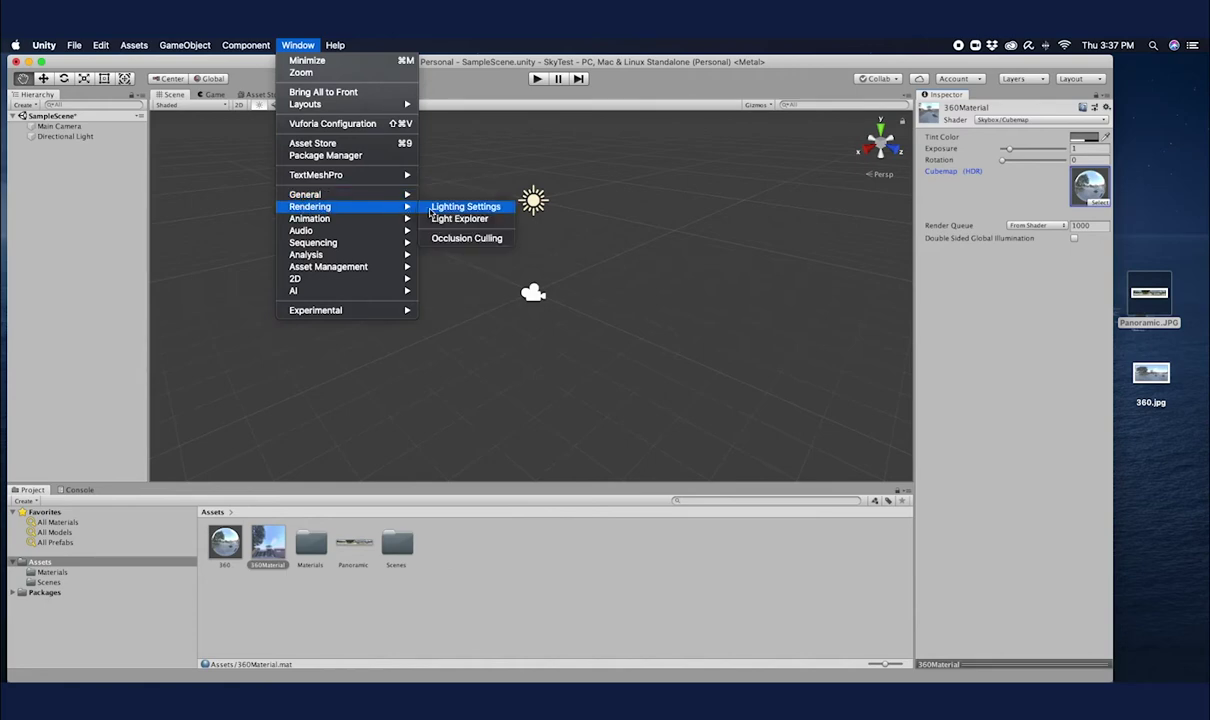
pyautogui.click(430, 213)
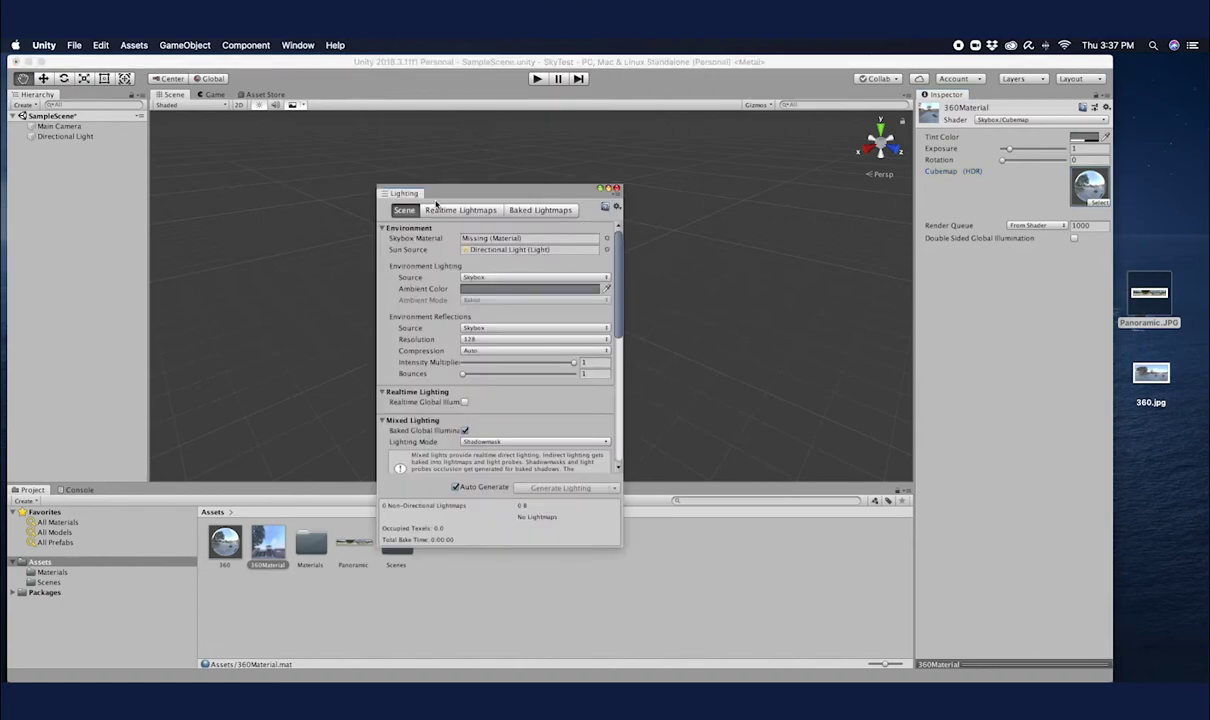
pyautogui.click(606, 238)
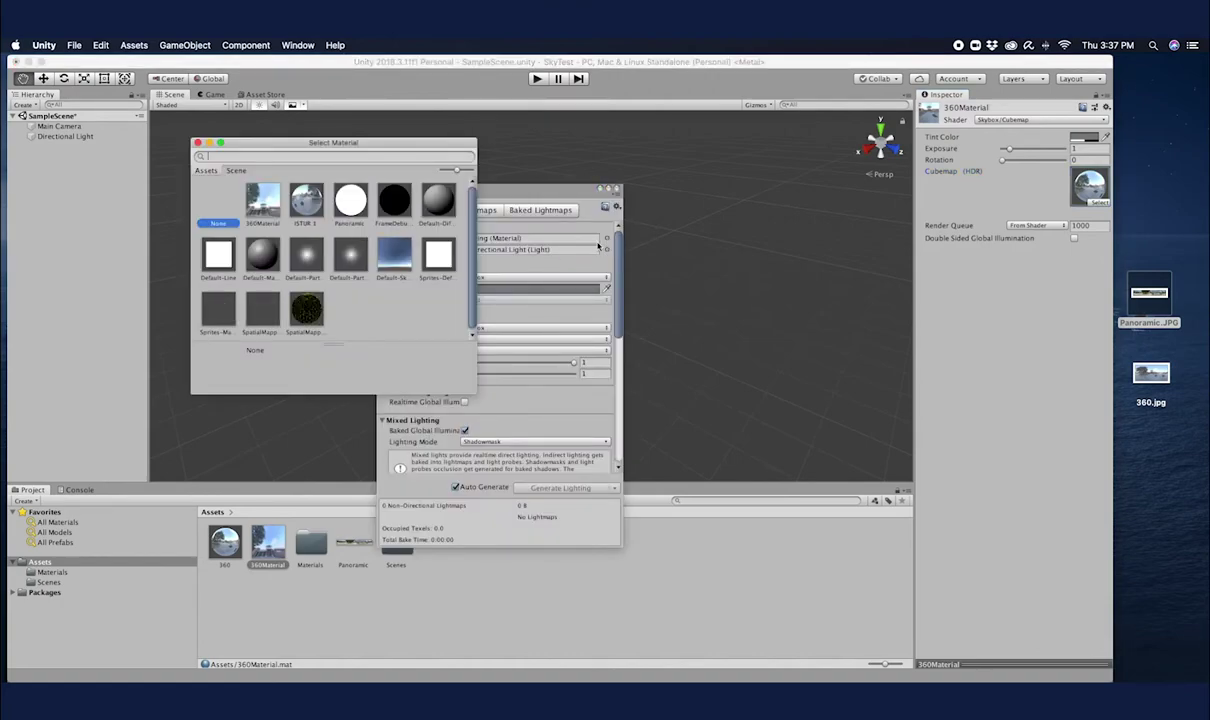
pyautogui.doubleClick(263, 202)
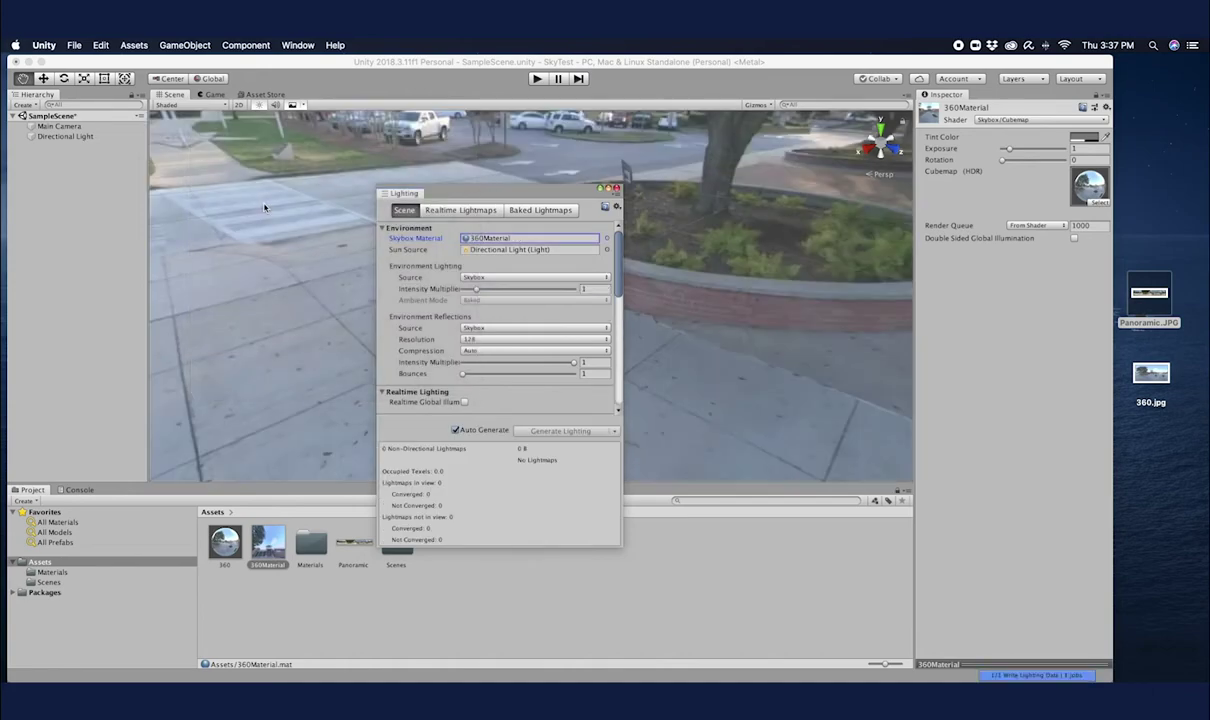
pyautogui.moveTo(460, 193); pyautogui.dragTo(491, 262)
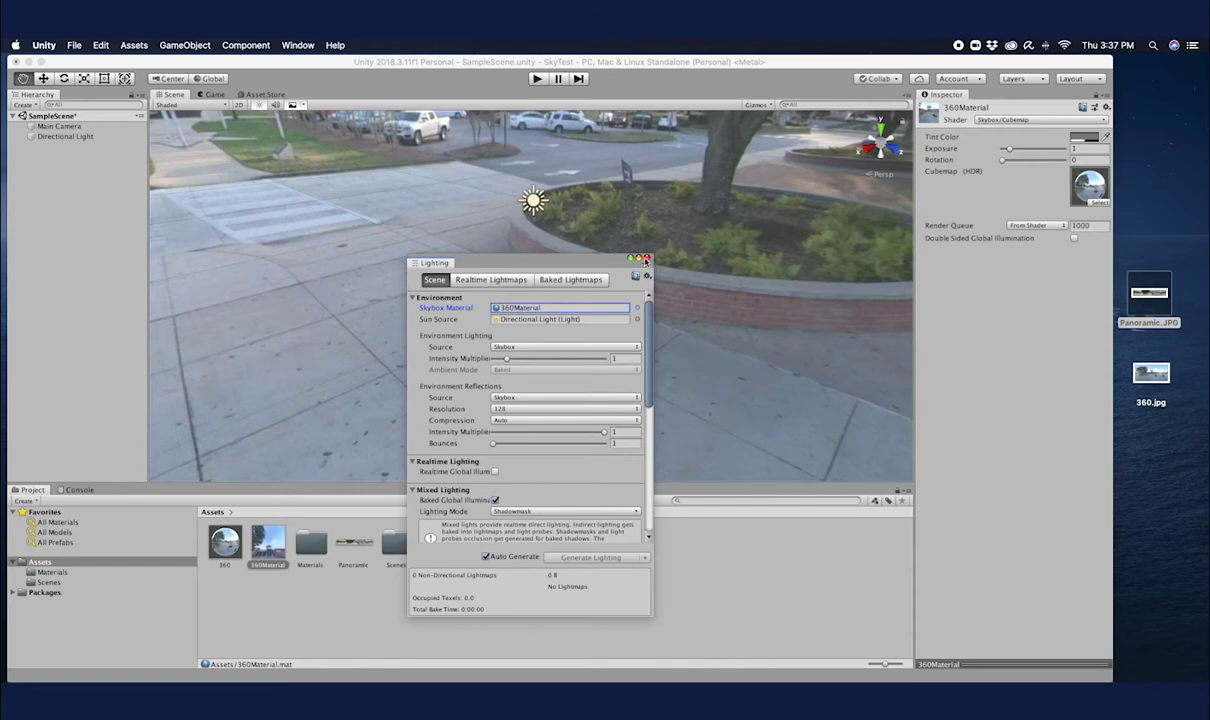
pyautogui.click(647, 258)
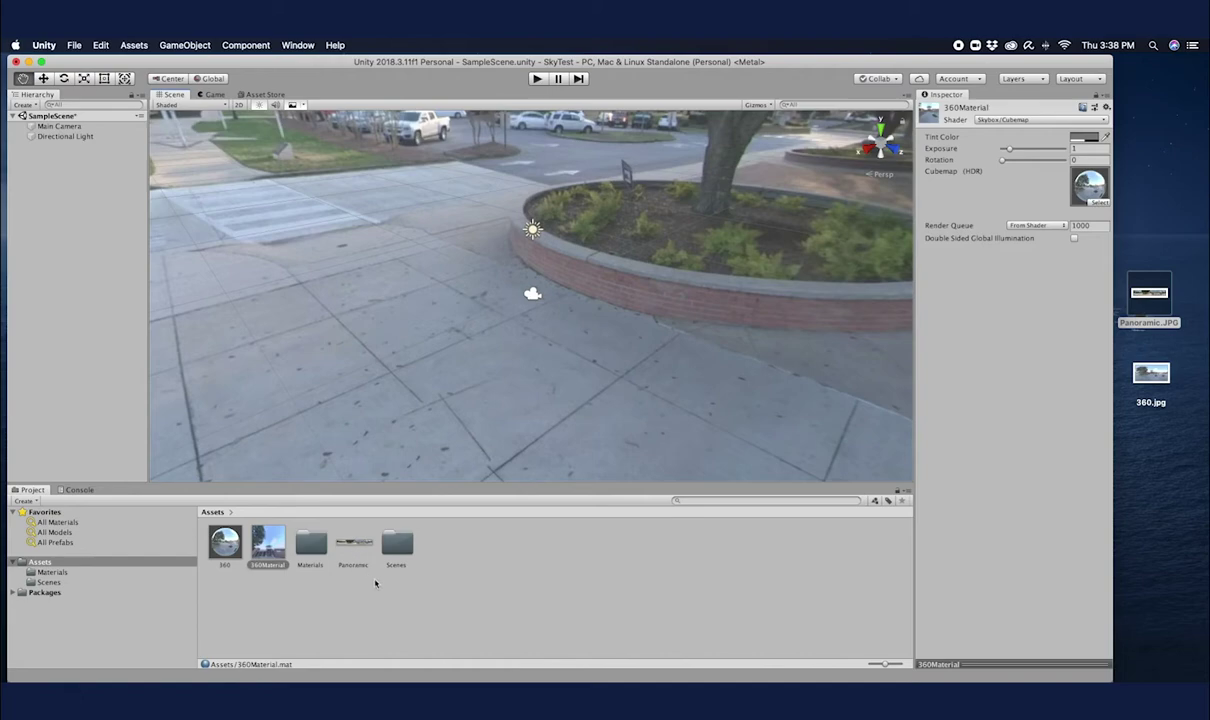
# Step: Make Panoramic a Cube texture with Latitude-Longitude Layout (Cylindrical) mapping and apply
pyautogui.click(349, 545)
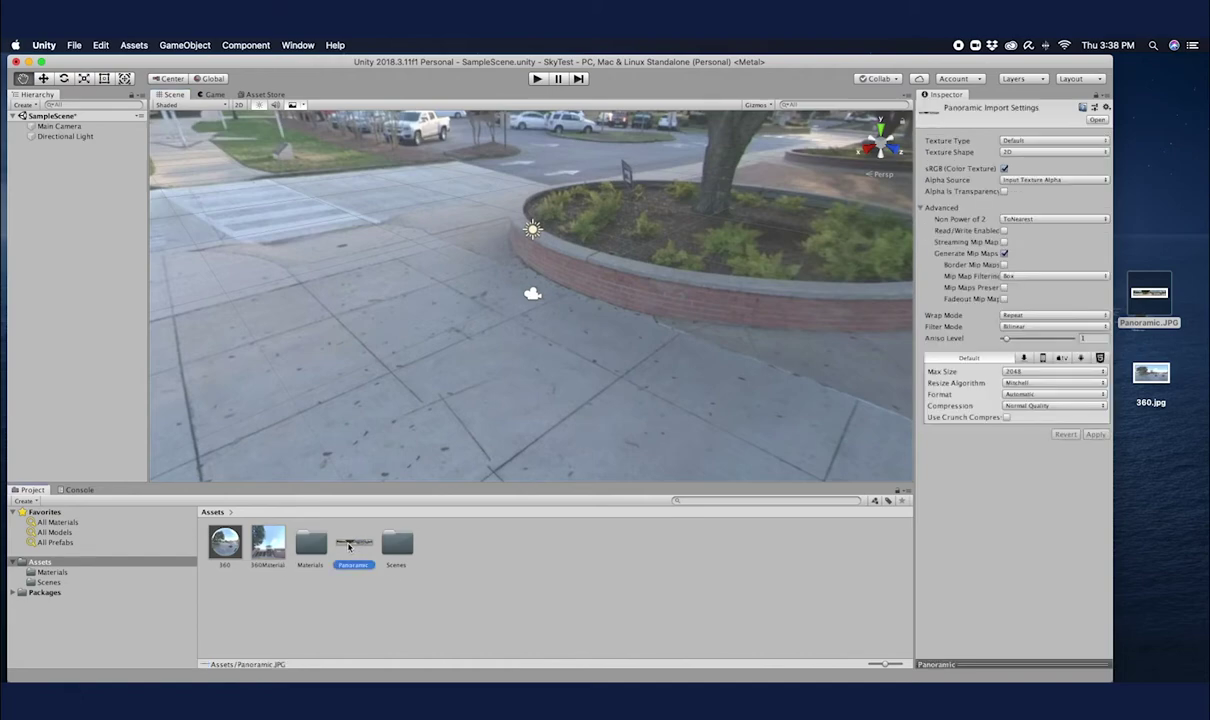
pyautogui.click(1015, 152)
pyautogui.click(1021, 163)
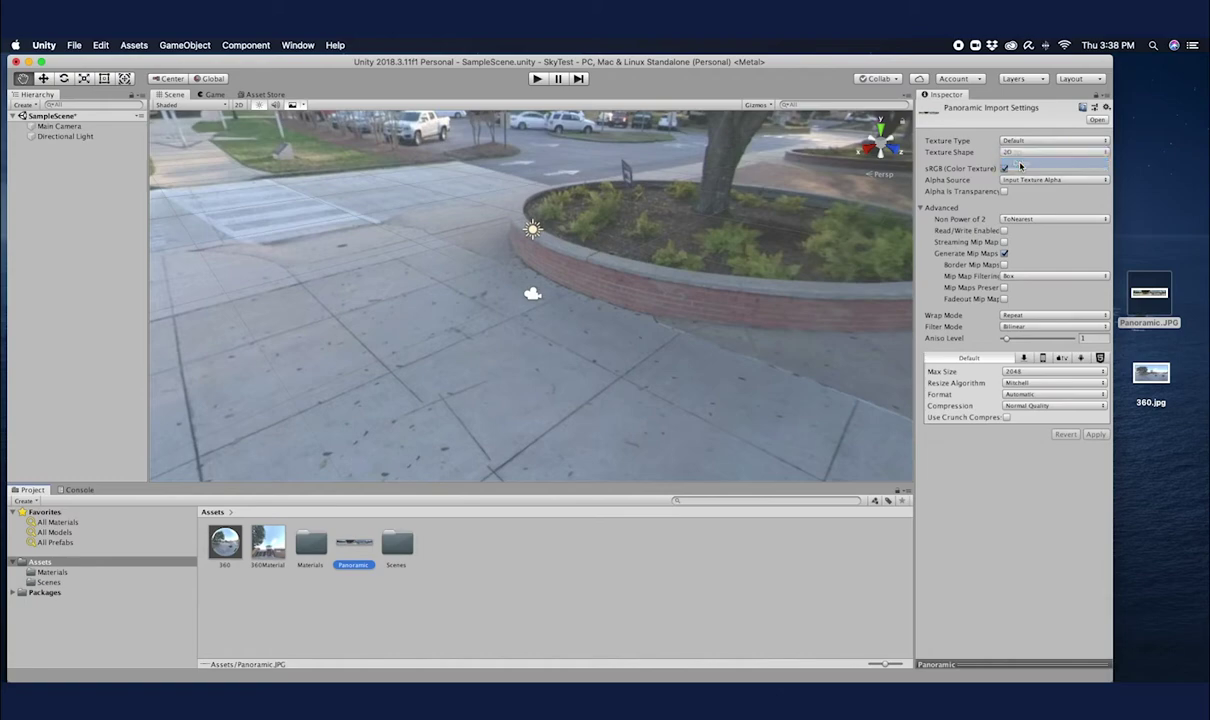
pyautogui.click(1103, 170)
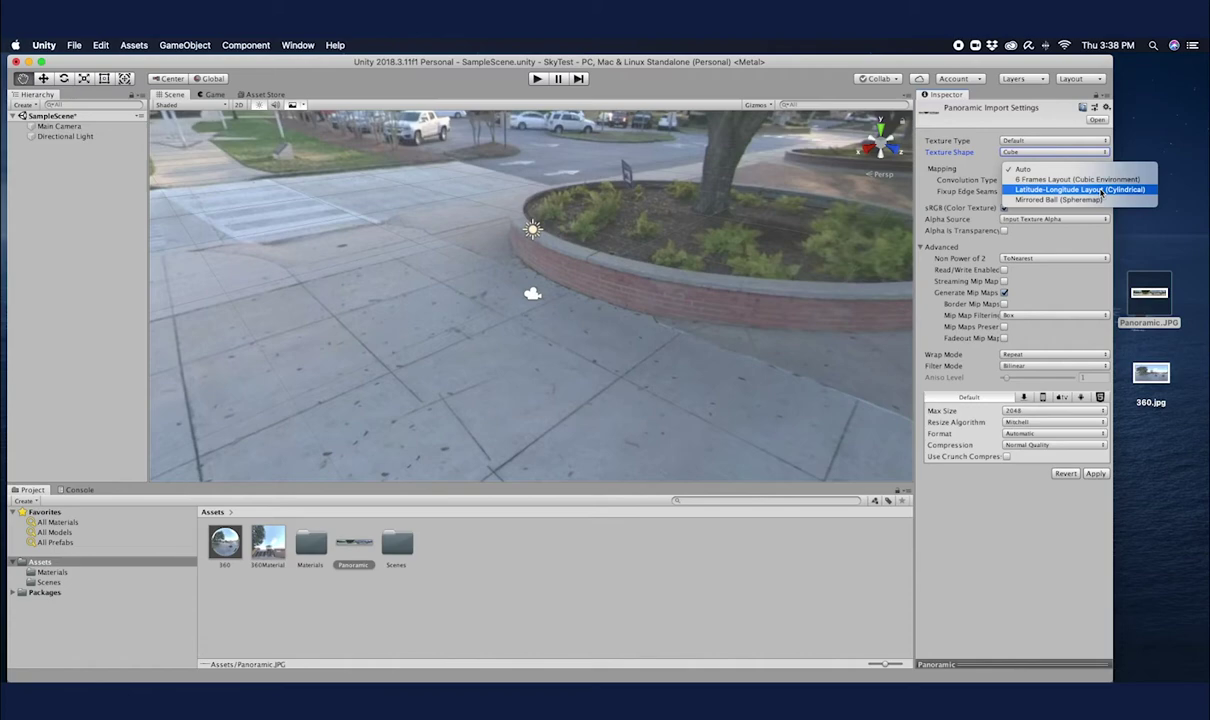
pyautogui.click(1102, 191)
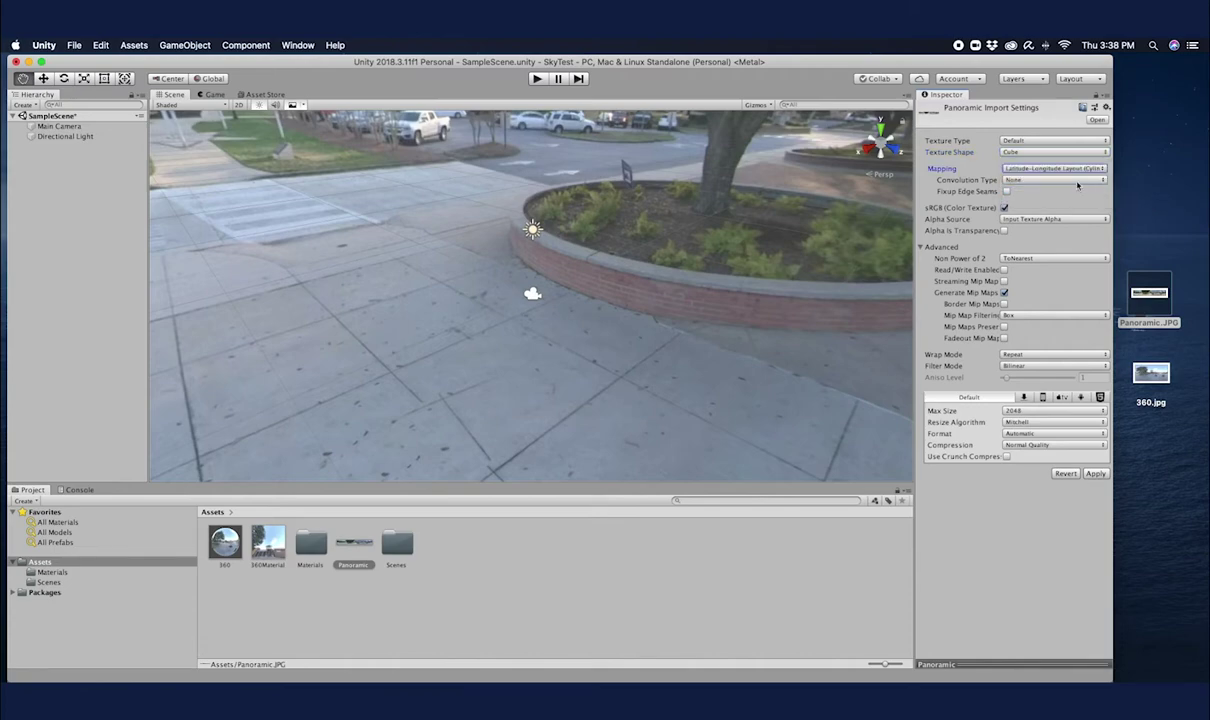
pyautogui.click(1096, 474)
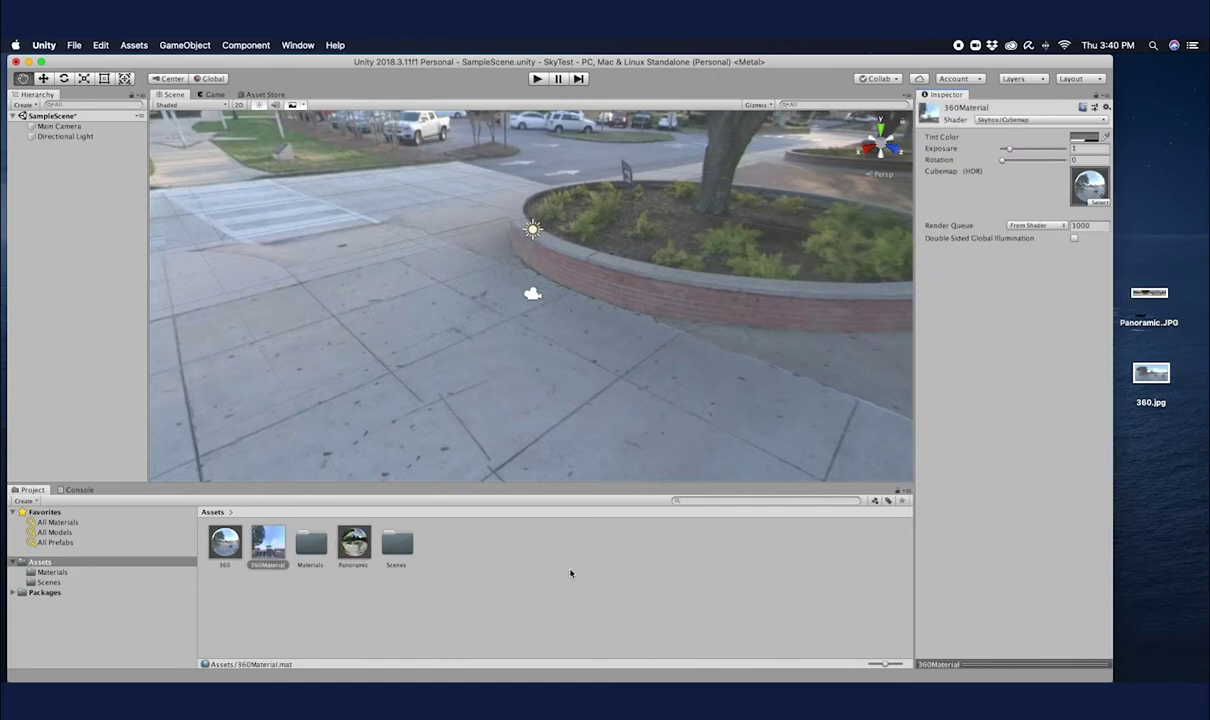
# Step: Create a new material in Assets named PanoramicMaterial
pyautogui.rightClick(508, 567)
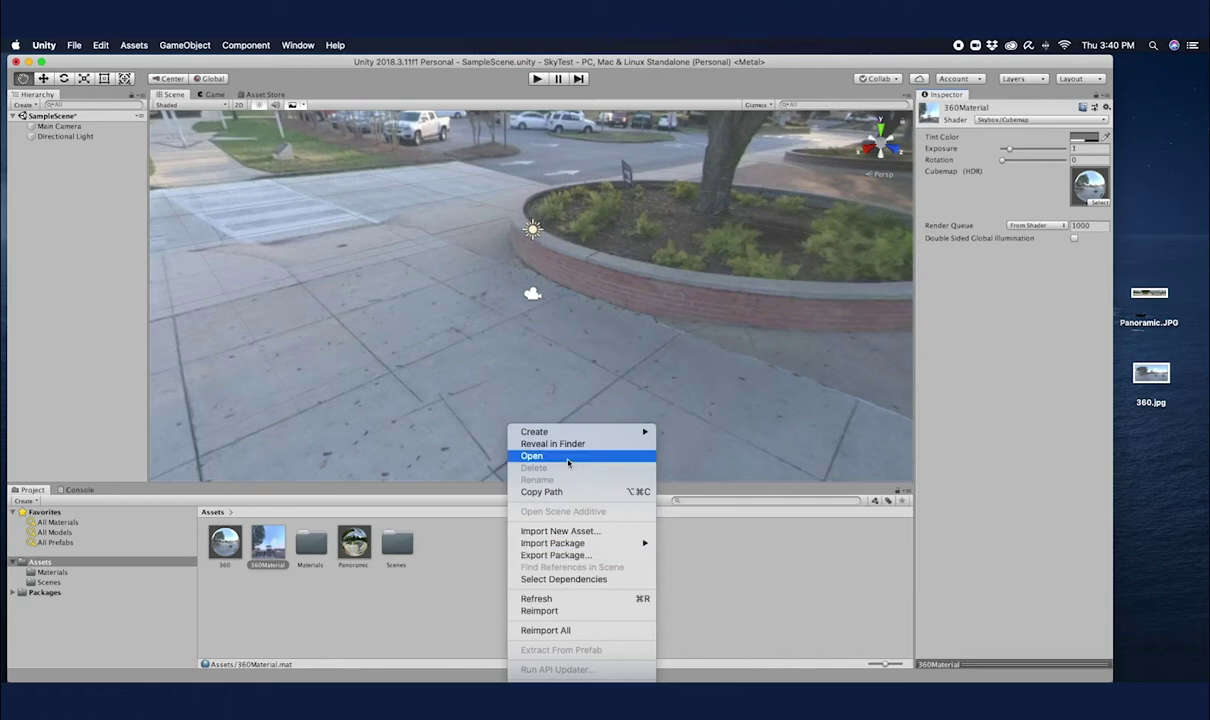
pyautogui.moveTo(600, 431)
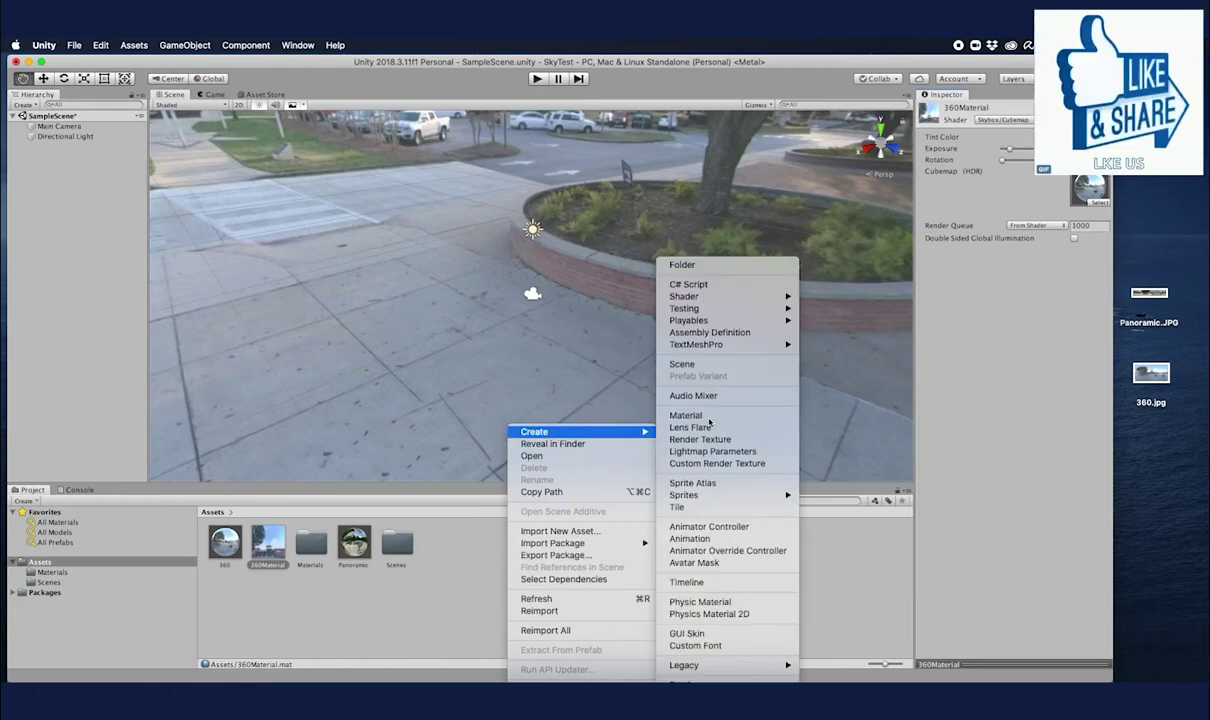
pyautogui.click(708, 418)
pyautogui.write('Pa')
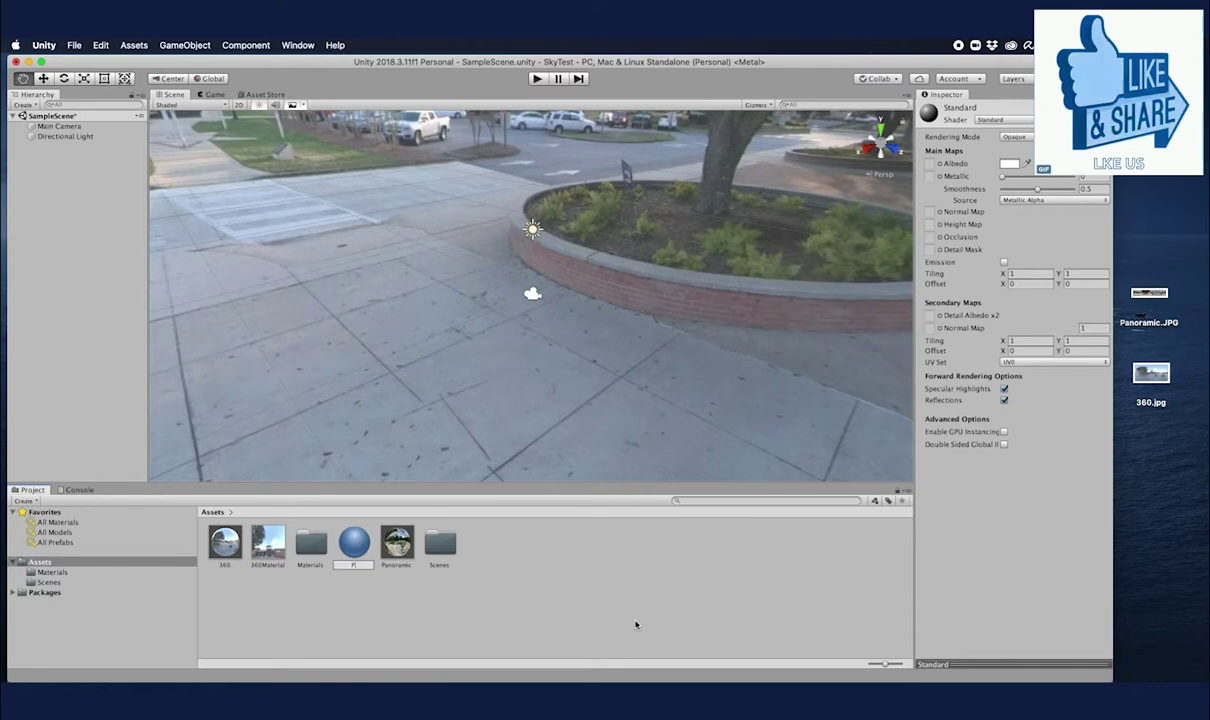
pyautogui.write('nora')
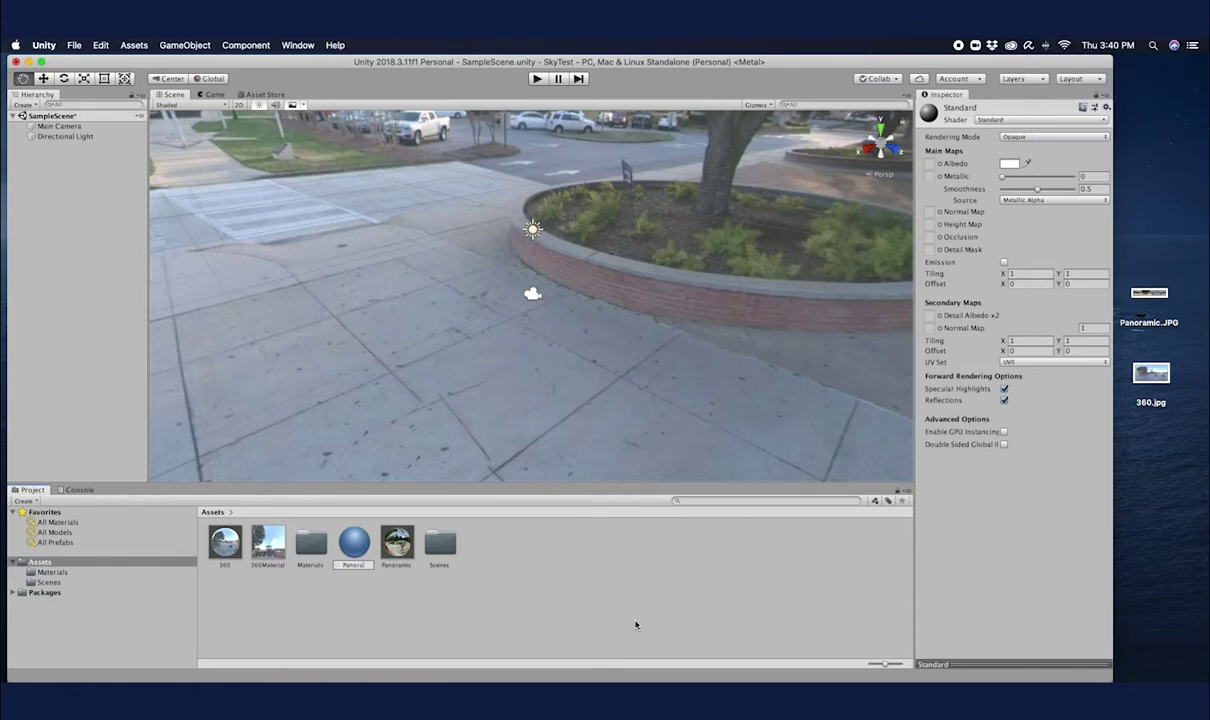
pyautogui.write('micMaterial')
pyautogui.press('Return')
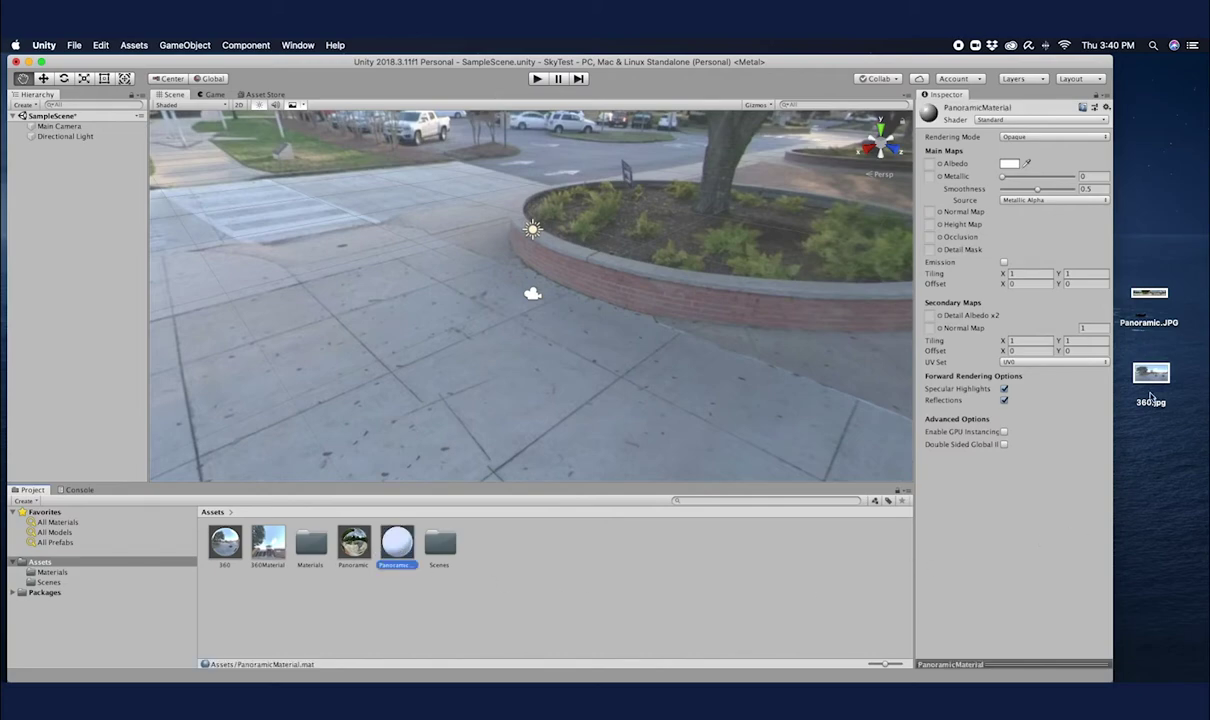
# Step: Give PanoramicMaterial the Skybox/Cubemap shader with Panoramic as its cubemap
pyautogui.click(1085, 121)
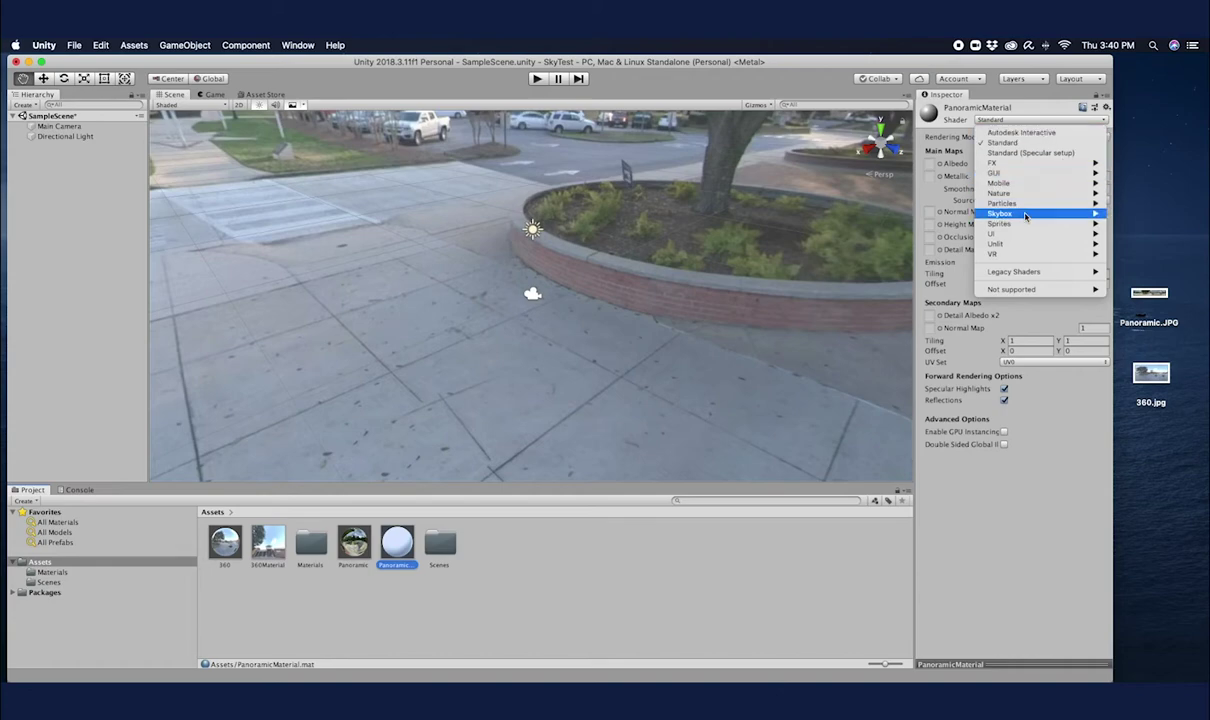
pyautogui.moveTo(1085, 213)
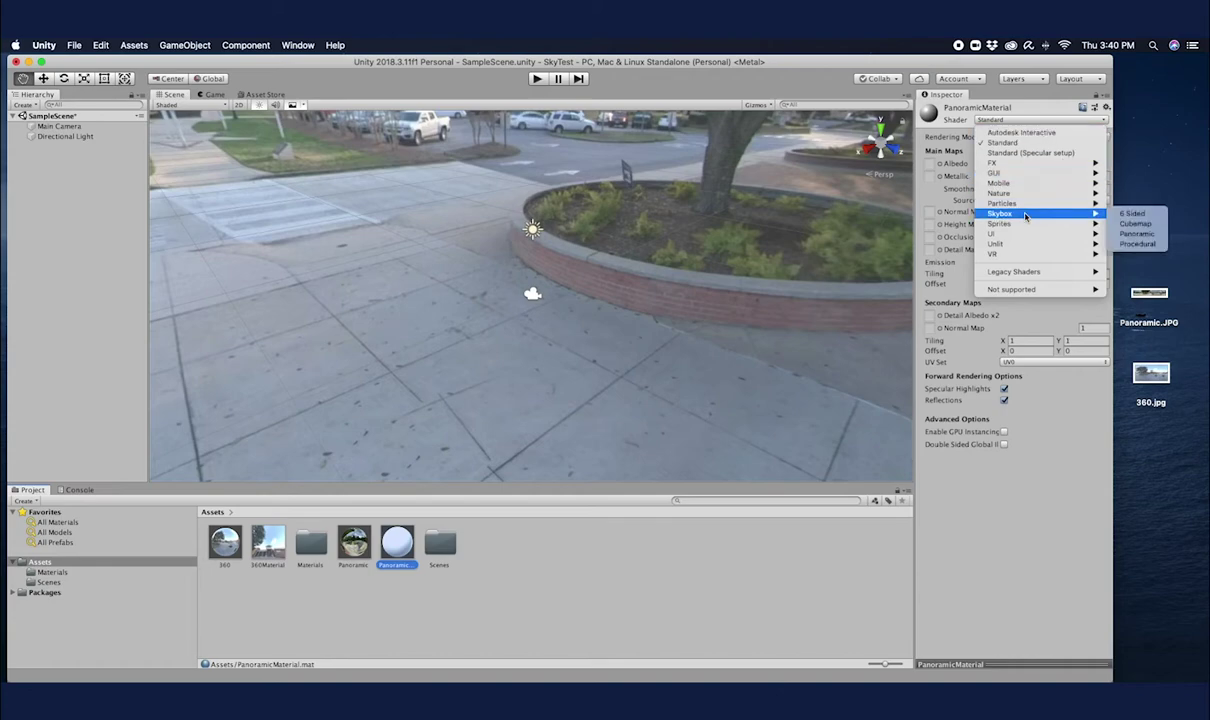
pyautogui.click(1130, 224)
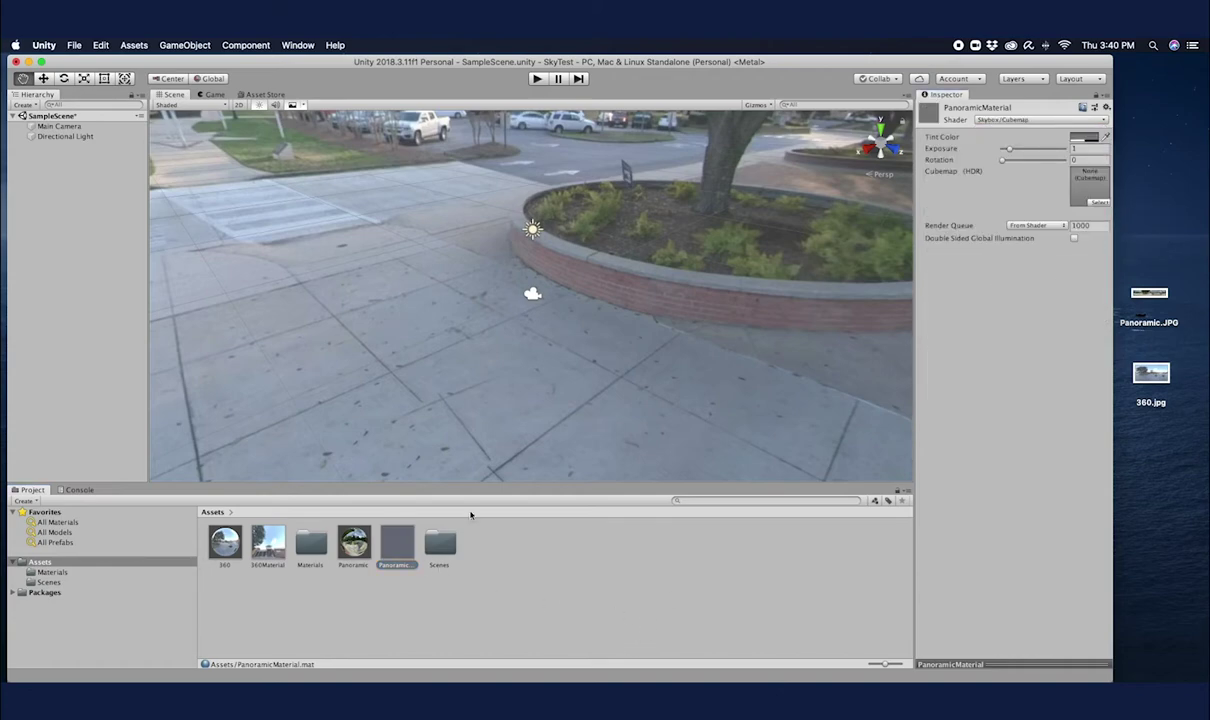
pyautogui.click(1103, 204)
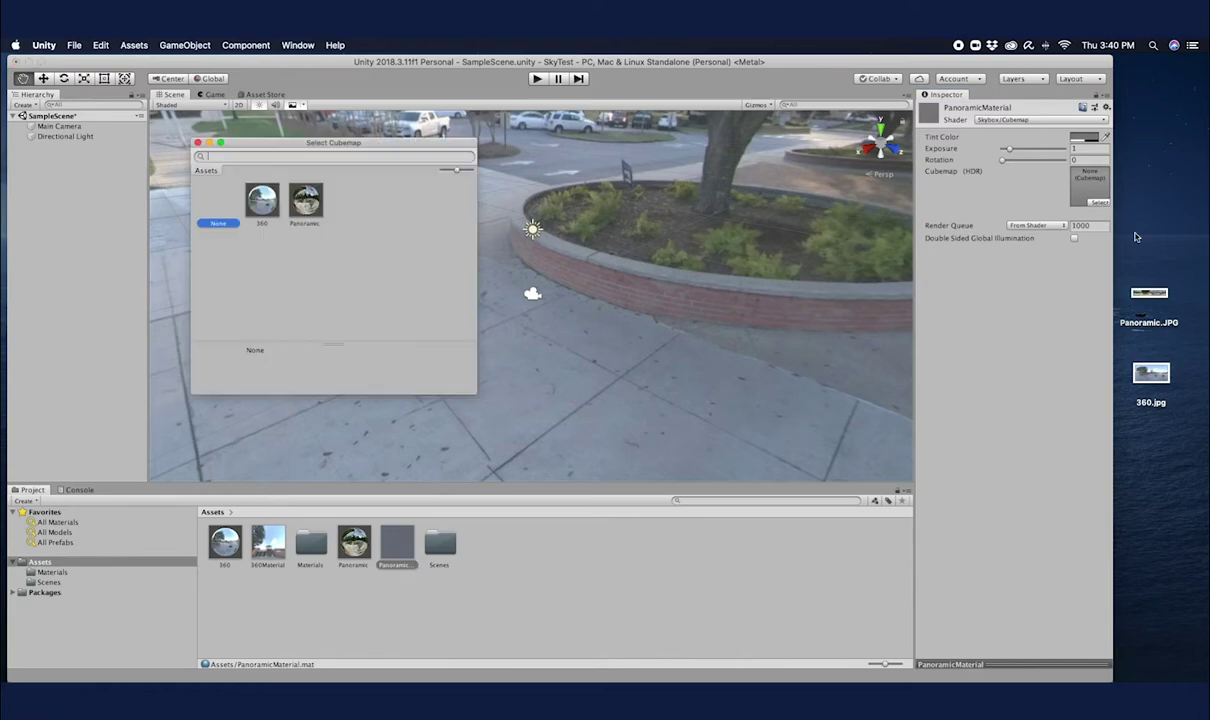
pyautogui.click(305, 200)
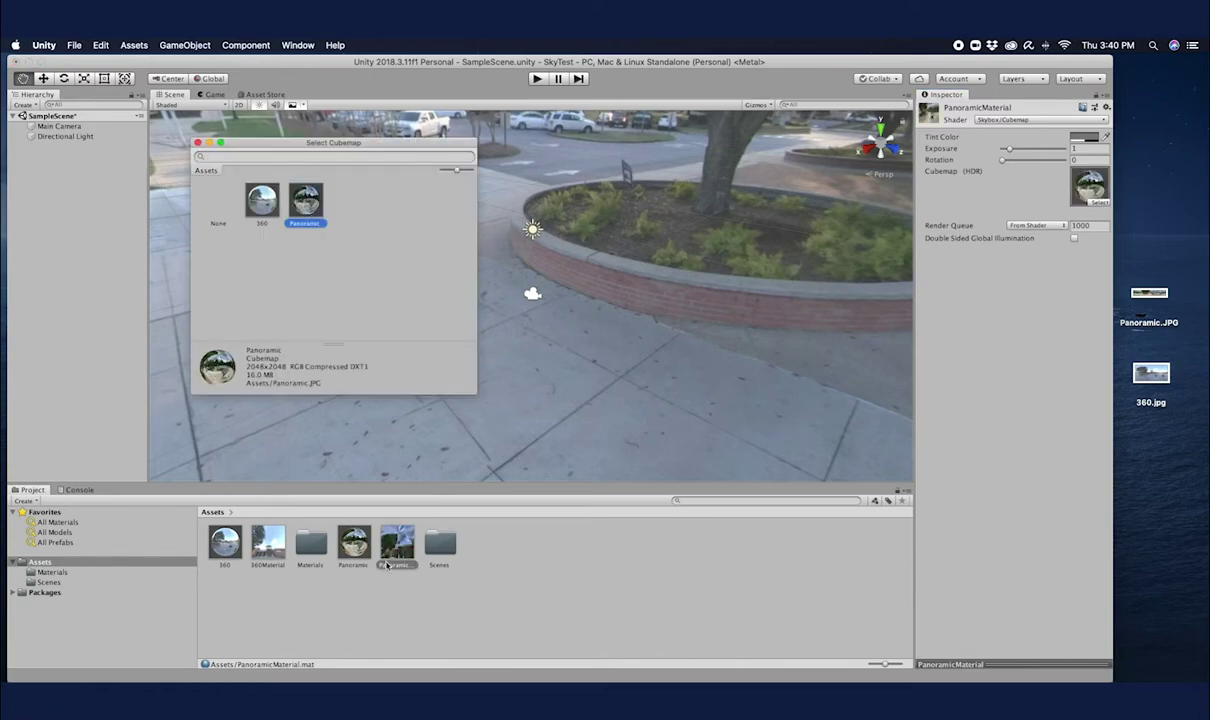
pyautogui.click(197, 143)
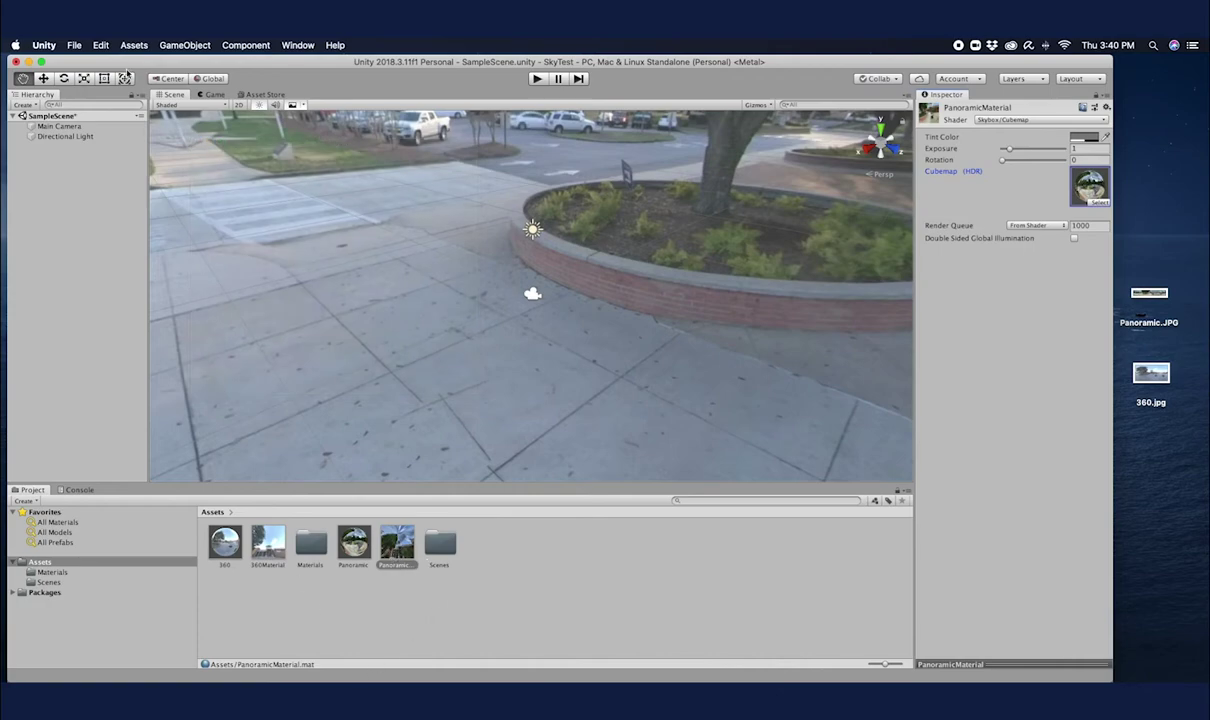
# Step: Set PanoramicMaterial as the Skybox Material in Lighting Settings and pan the Scene view
pyautogui.click(303, 47)
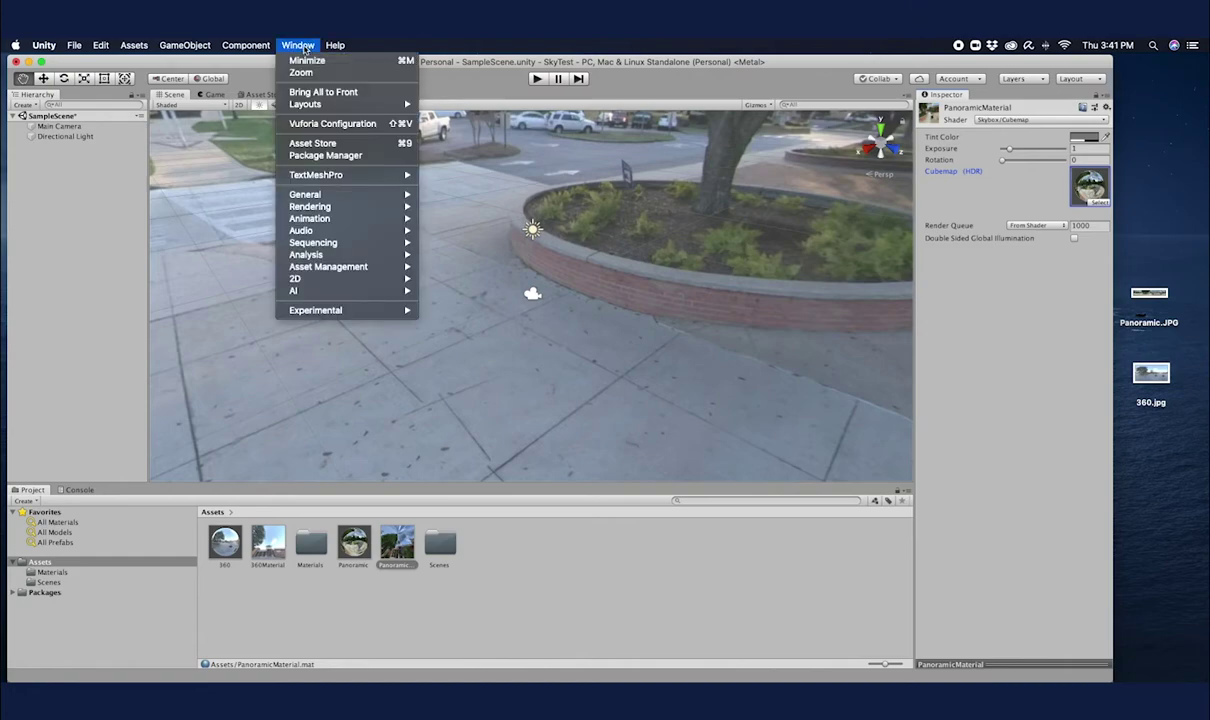
pyautogui.moveTo(370, 206)
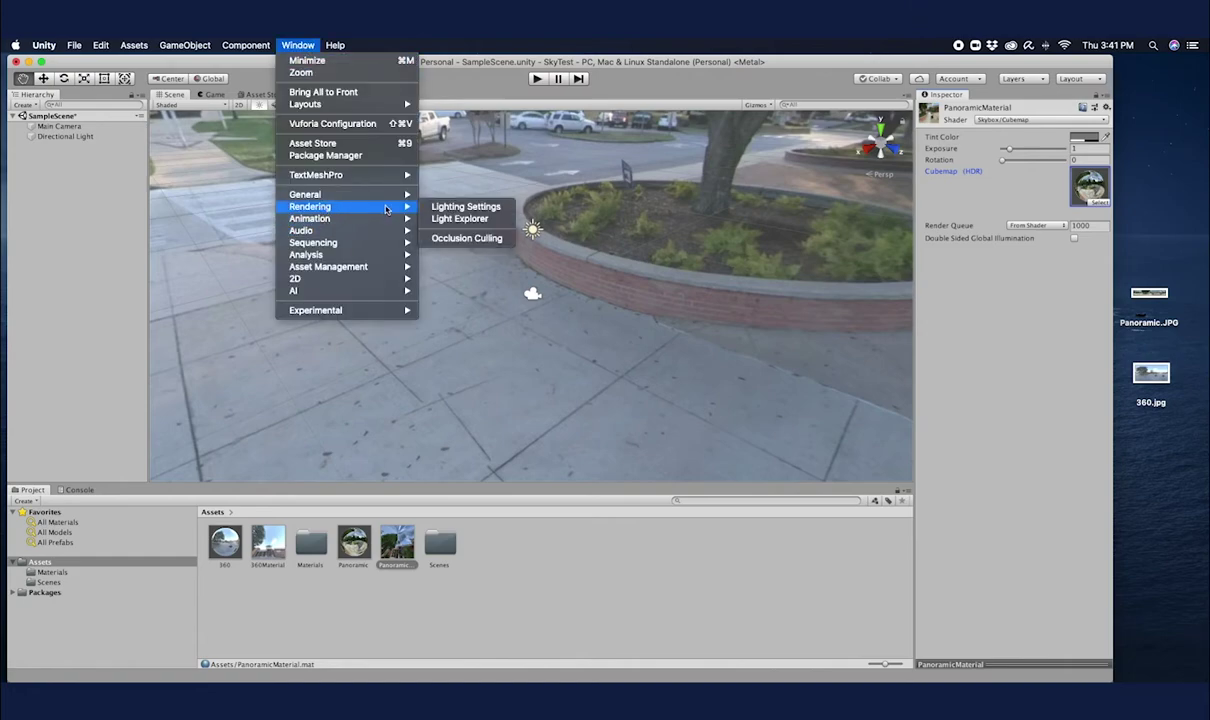
pyautogui.click(453, 213)
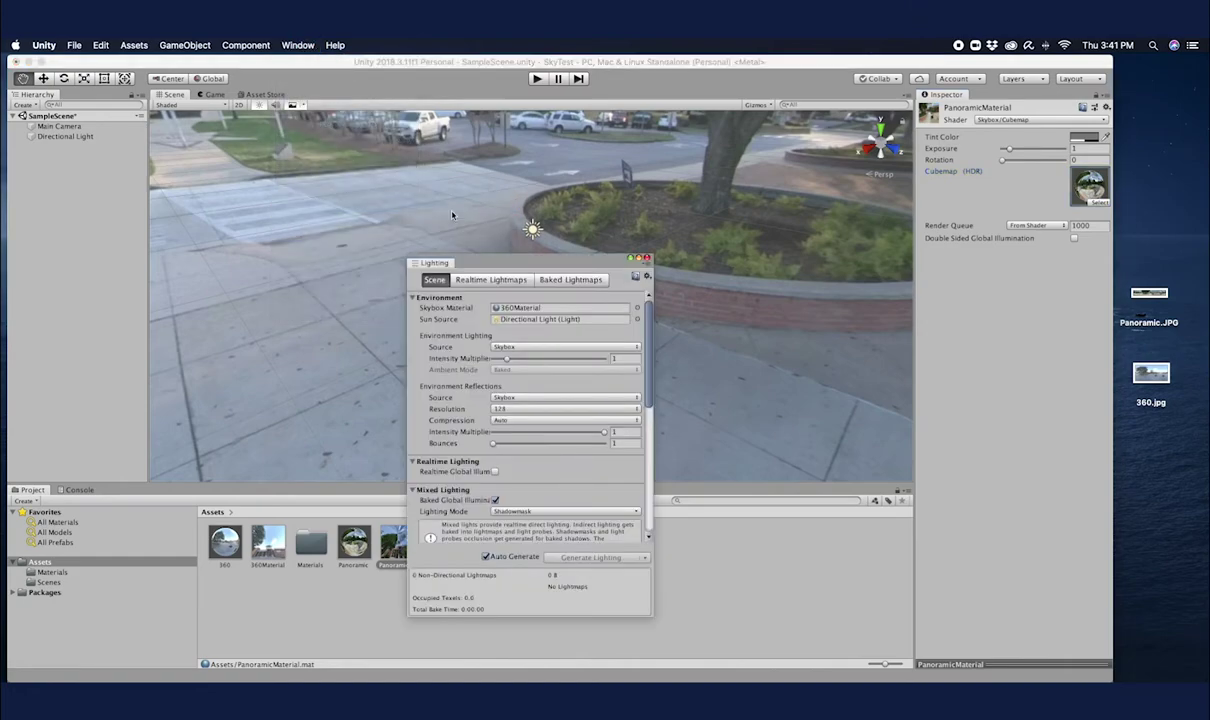
pyautogui.click(637, 308)
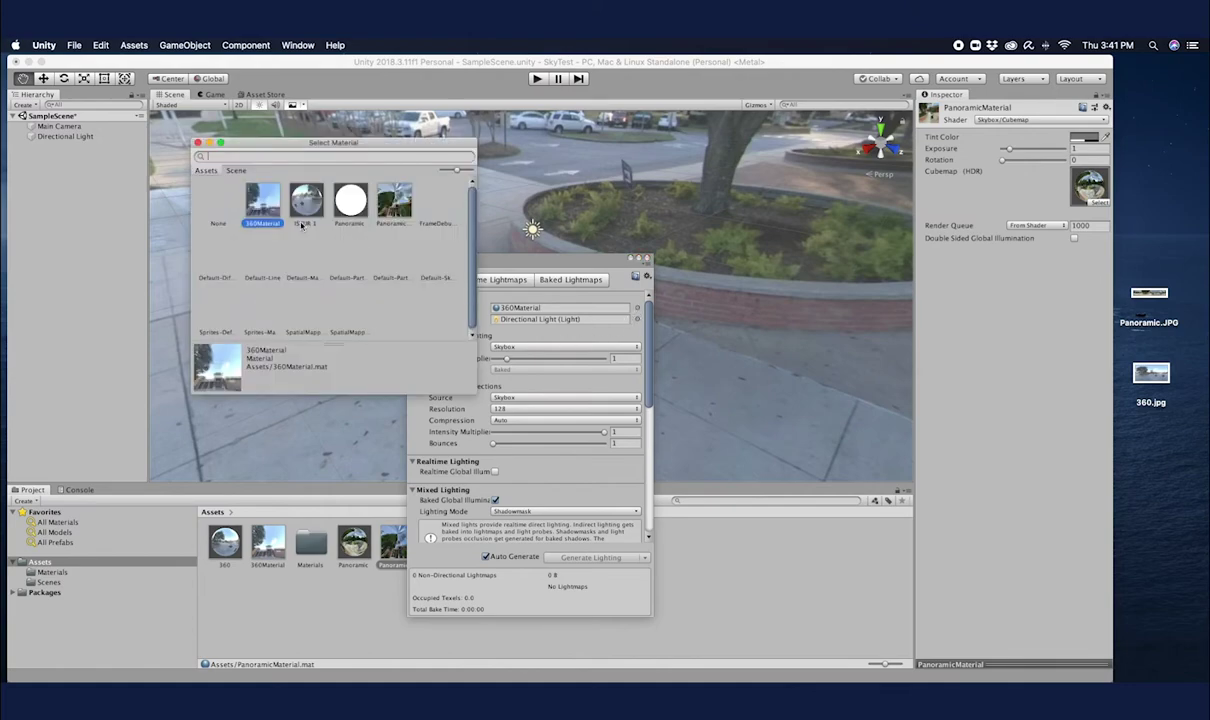
pyautogui.click(394, 210)
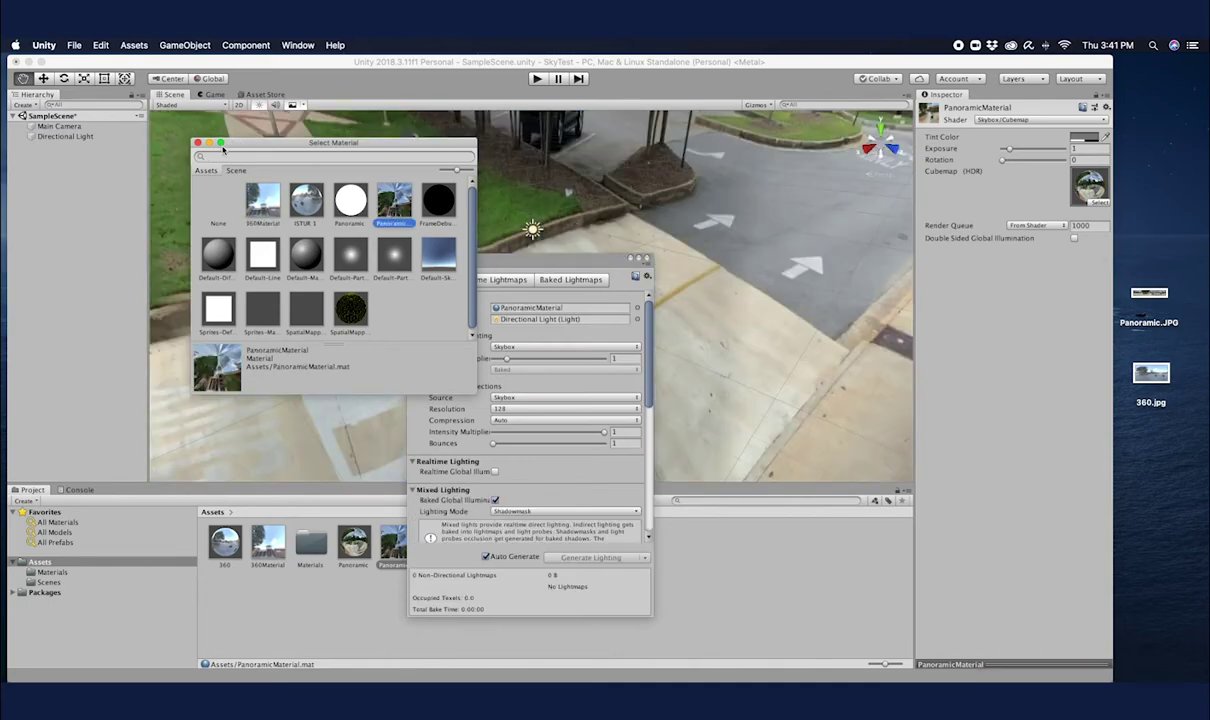
pyautogui.click(631, 310)
pyautogui.moveTo(690, 318); pyautogui.dragTo(510, 313)
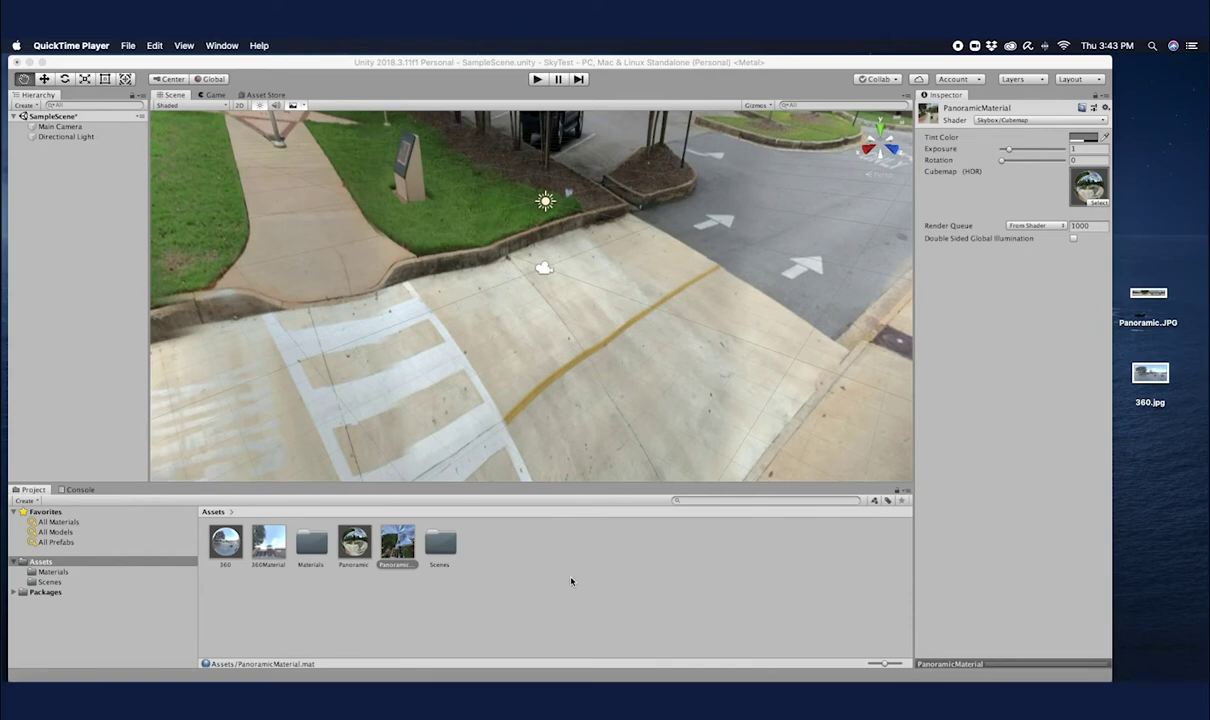
# Step: Create a C# script named SkyBoxView in Assets and open it in Visual Studio
pyautogui.rightClick(567, 580)
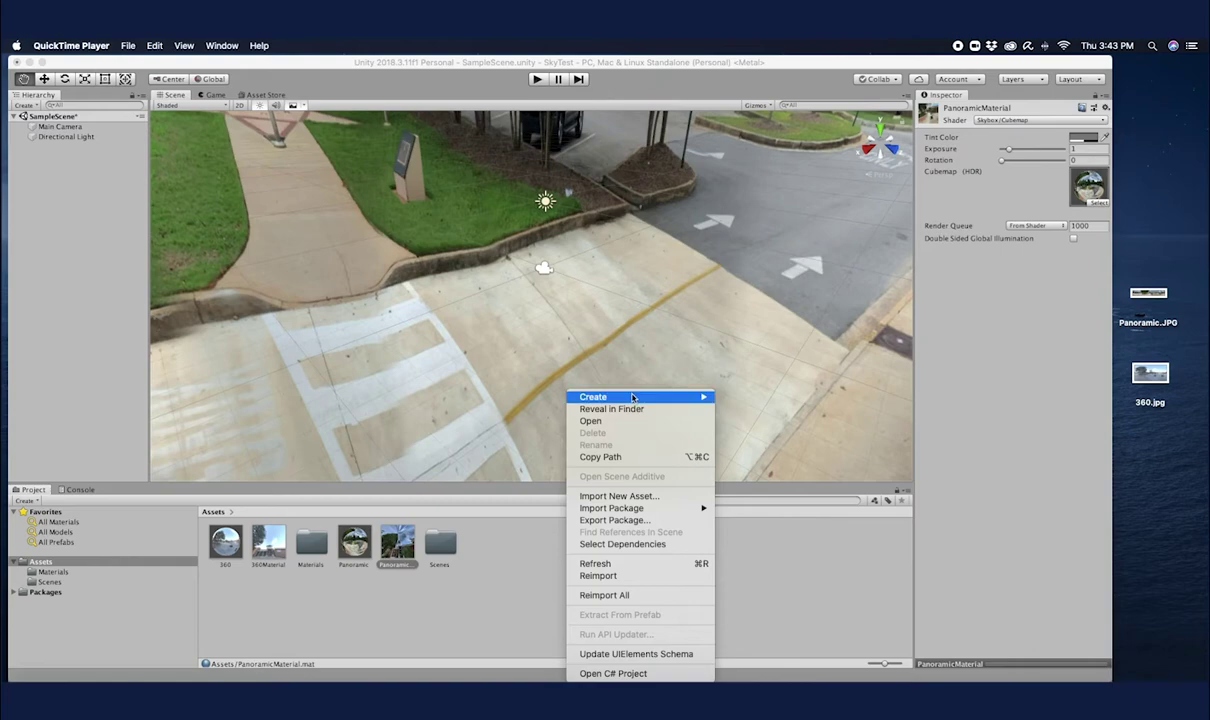
pyautogui.moveTo(612, 382)
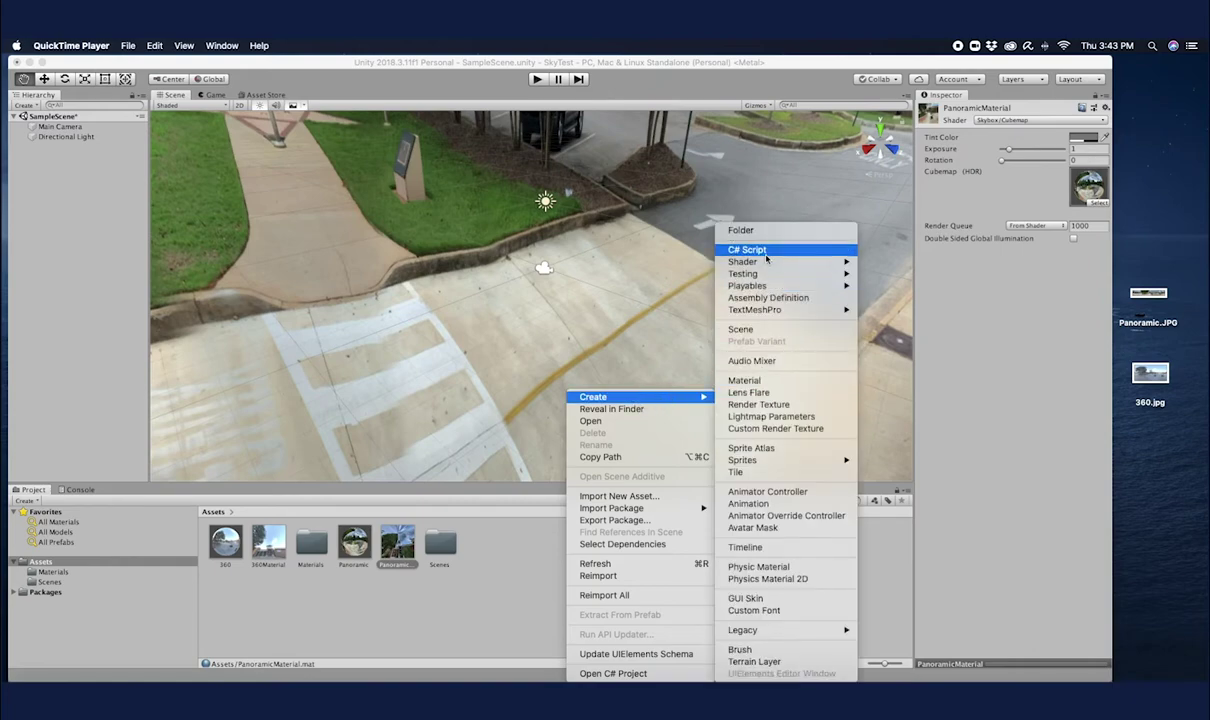
pyautogui.click(765, 251)
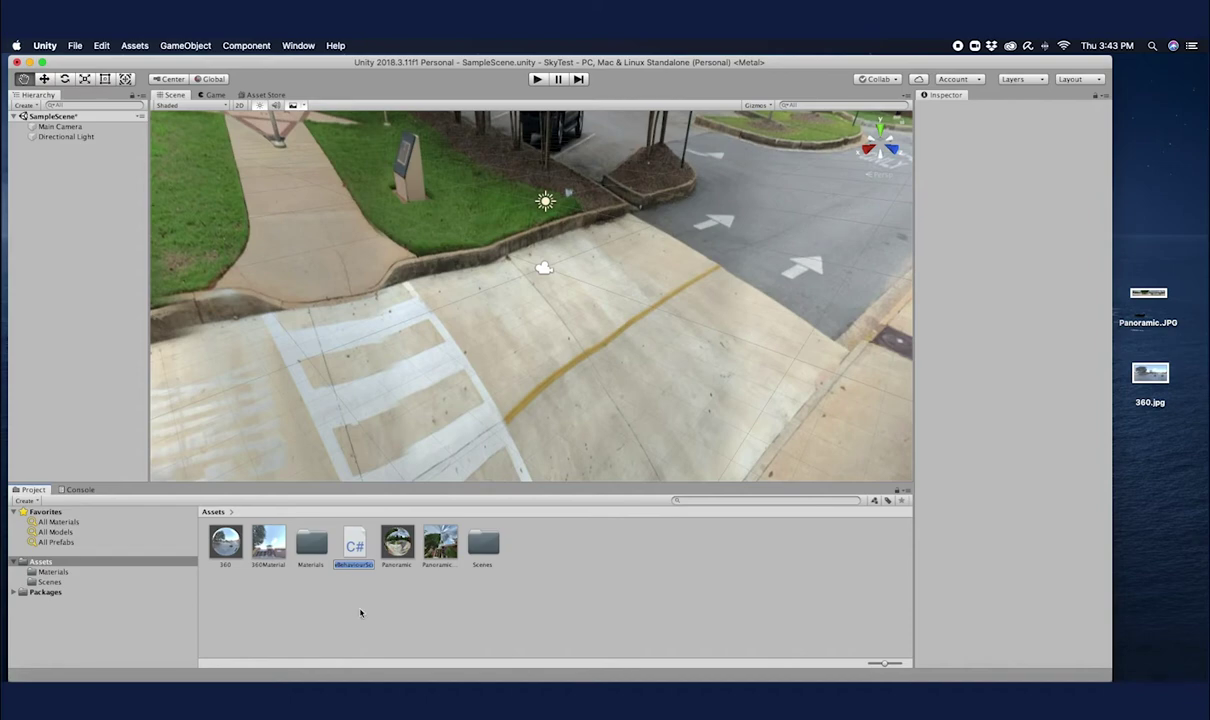
pyautogui.write('SkyBoxView')
pyautogui.doubleClick(346, 548)
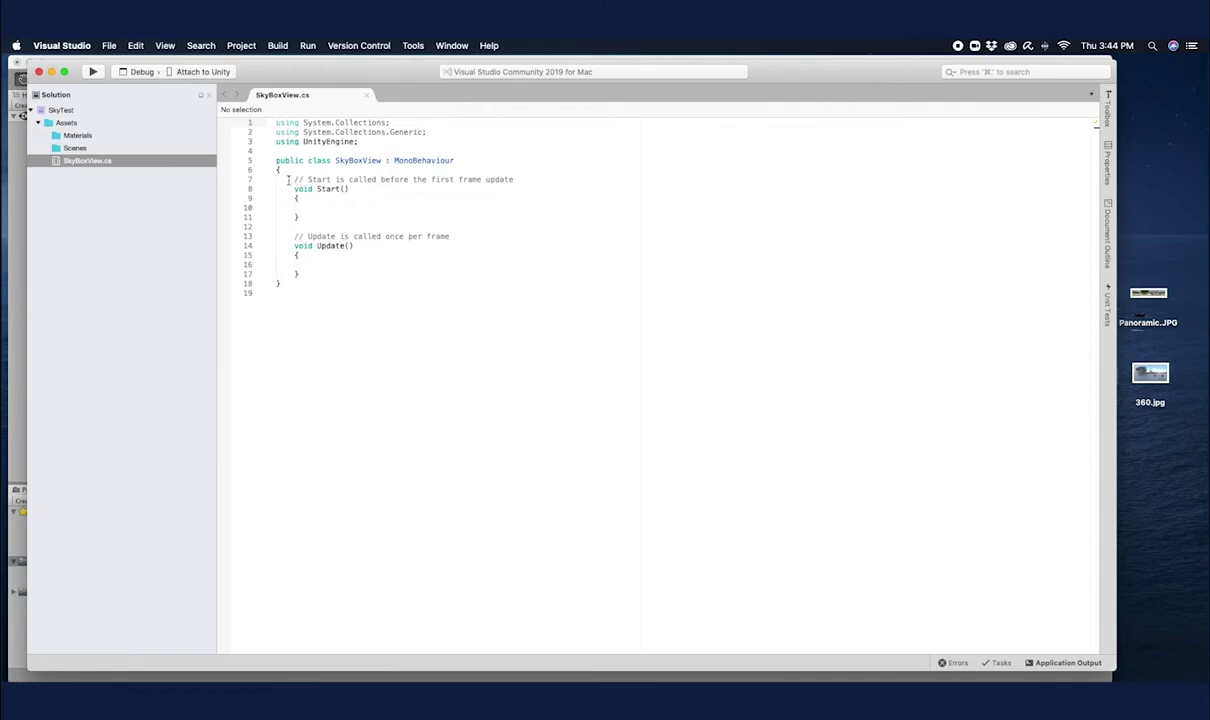
# Step: Delete the default Start method and template comments, then insert a blank line on line 7 above Update()
pyautogui.moveTo(289, 180); pyautogui.dragTo(466, 239)
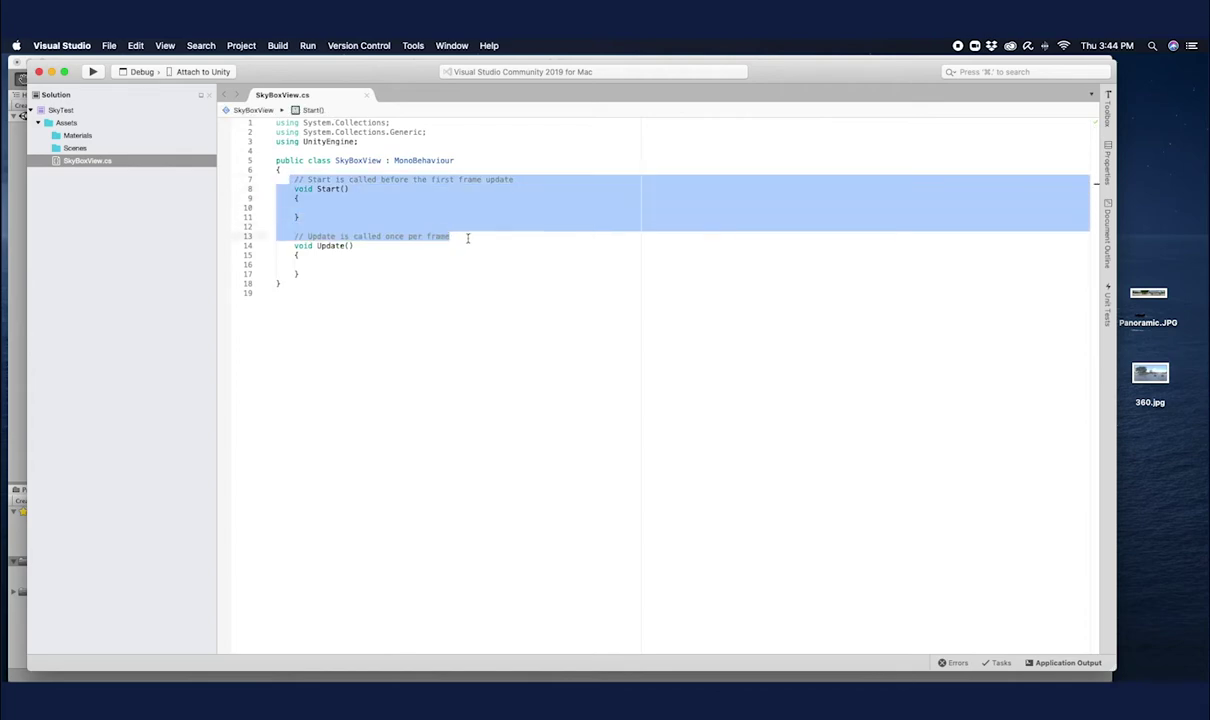
pyautogui.press('BackSpace')
pyautogui.click(576, 178)
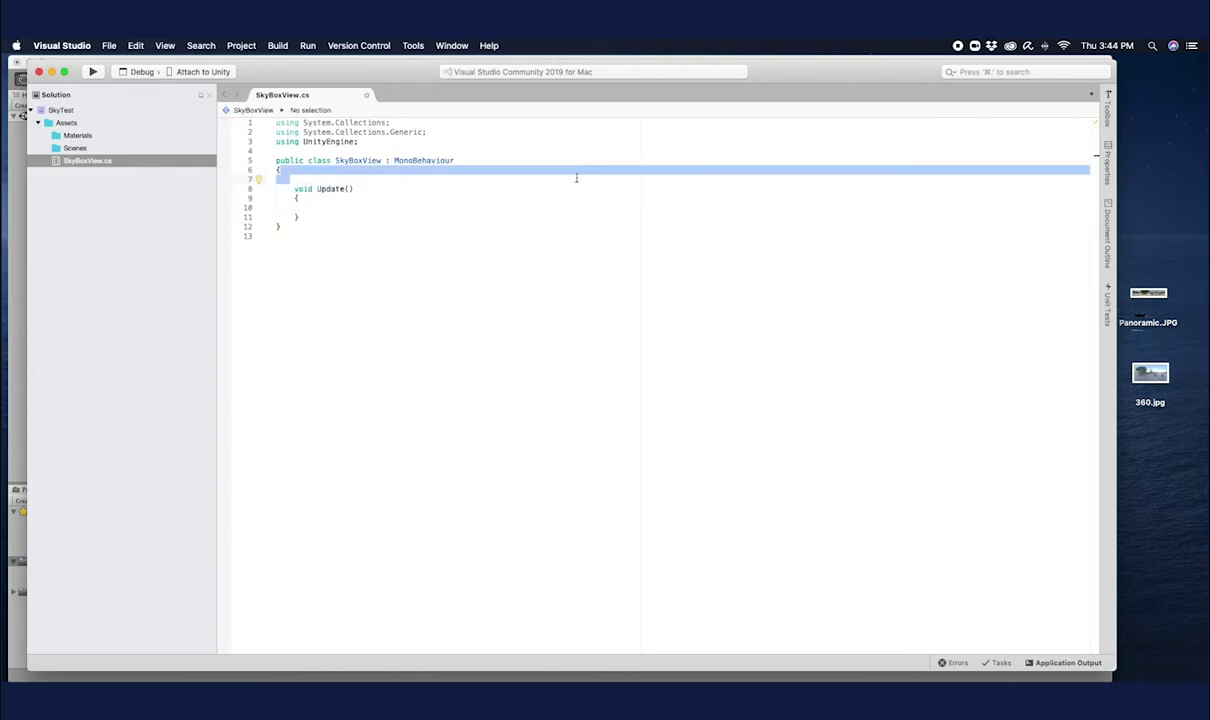
pyautogui.click(319, 178)
pyautogui.press('Return')
pyautogui.press('Return')
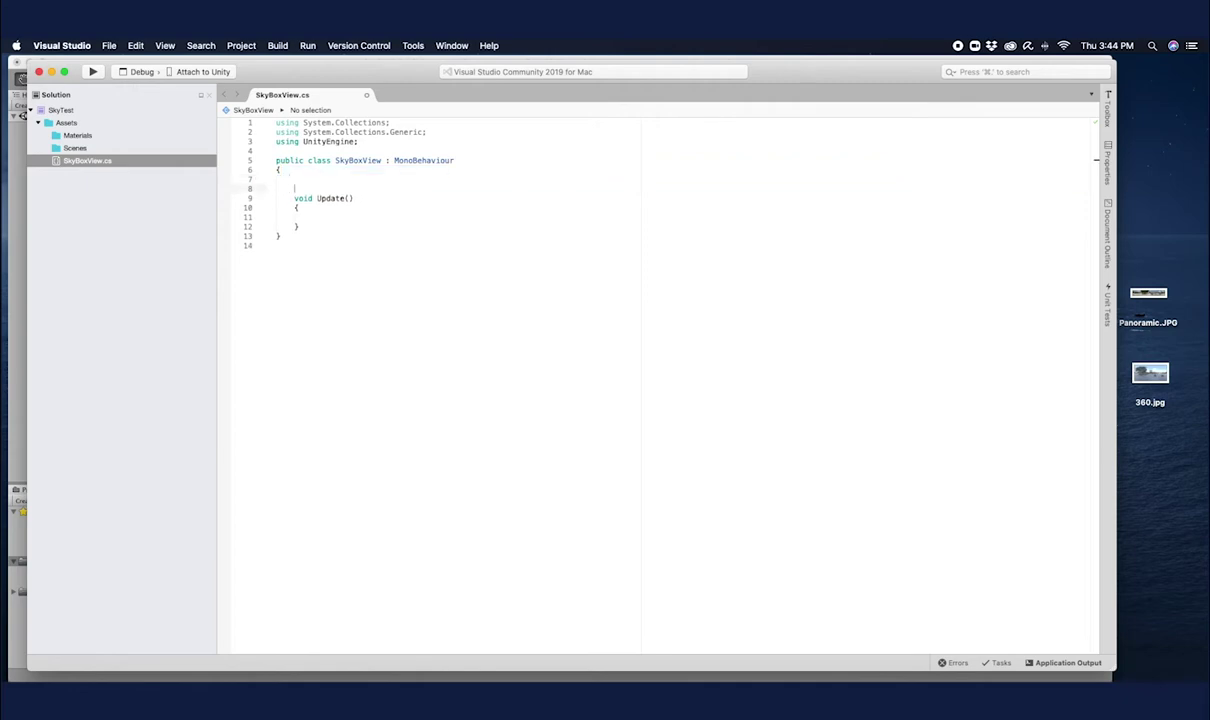